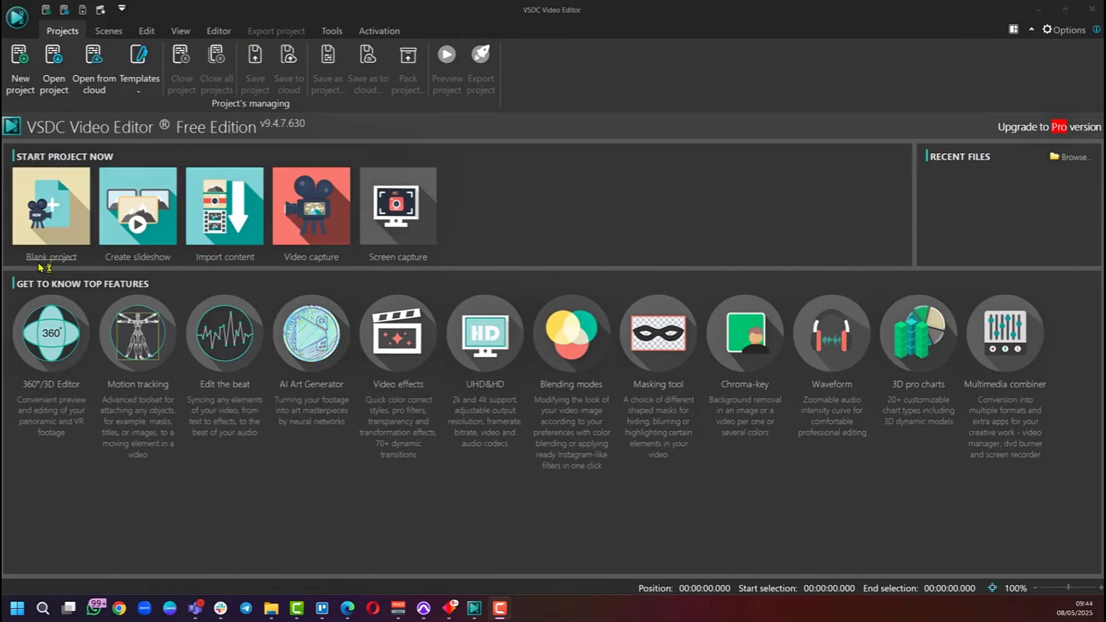
- Create a blank project titled Project 1 at Full HD 1920x1080, 30 fps, with 44100 Hz stereo audio and a black background
click(53, 216)
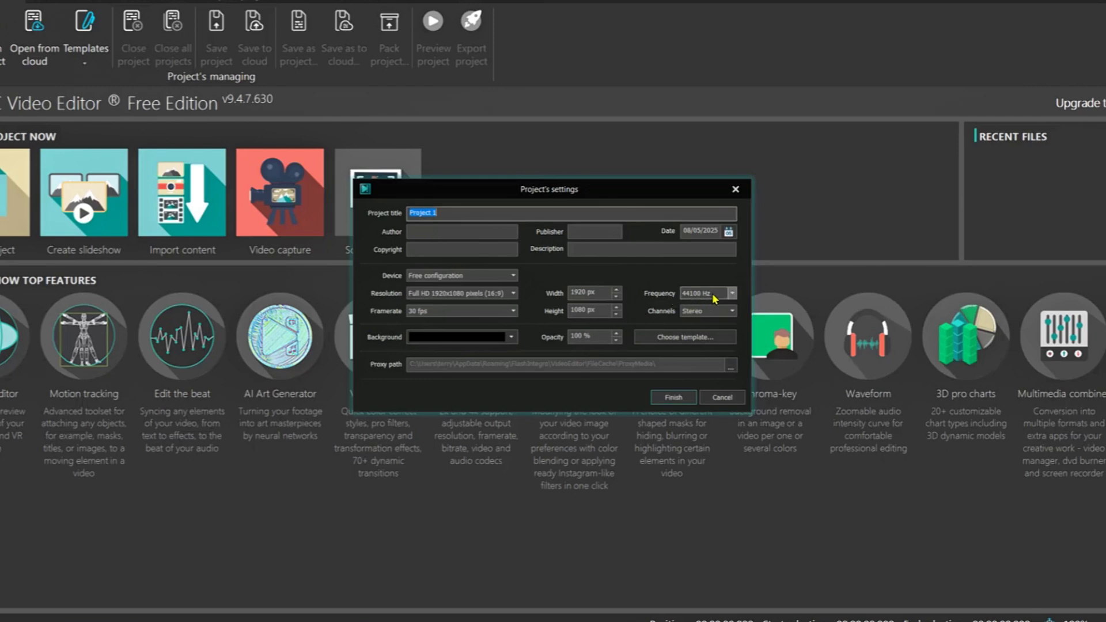
click(732, 294)
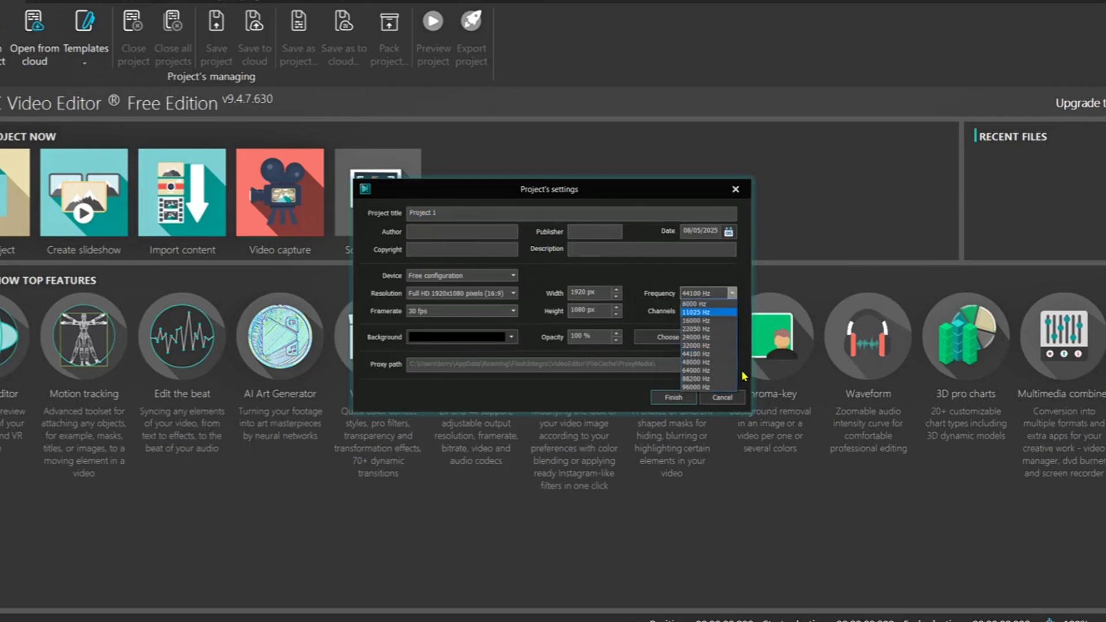
click(696, 353)
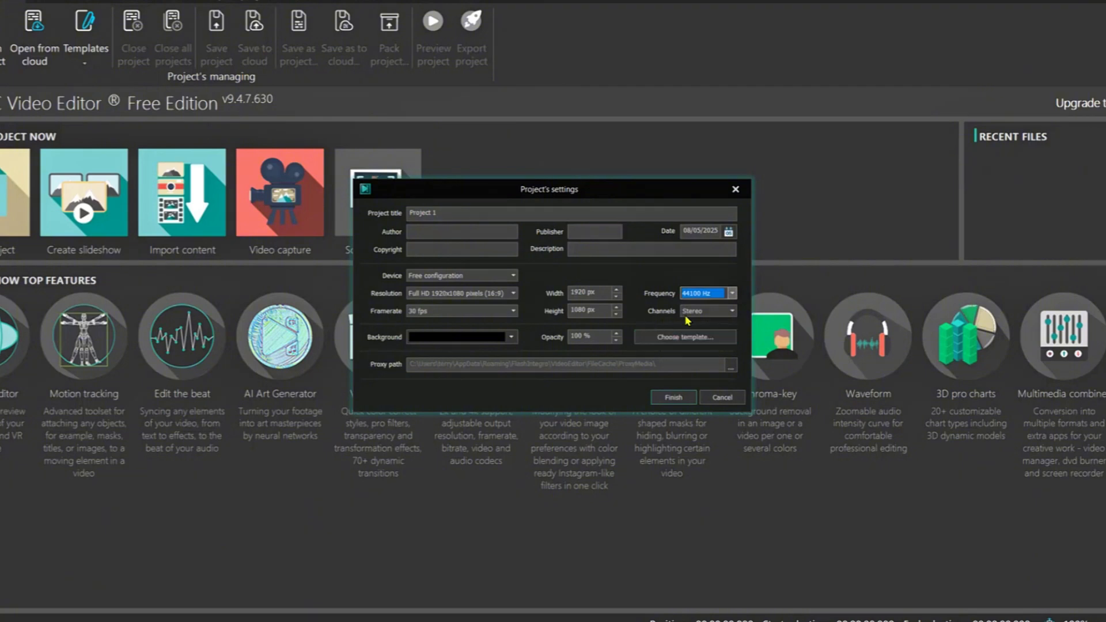
click(511, 338)
click(515, 340)
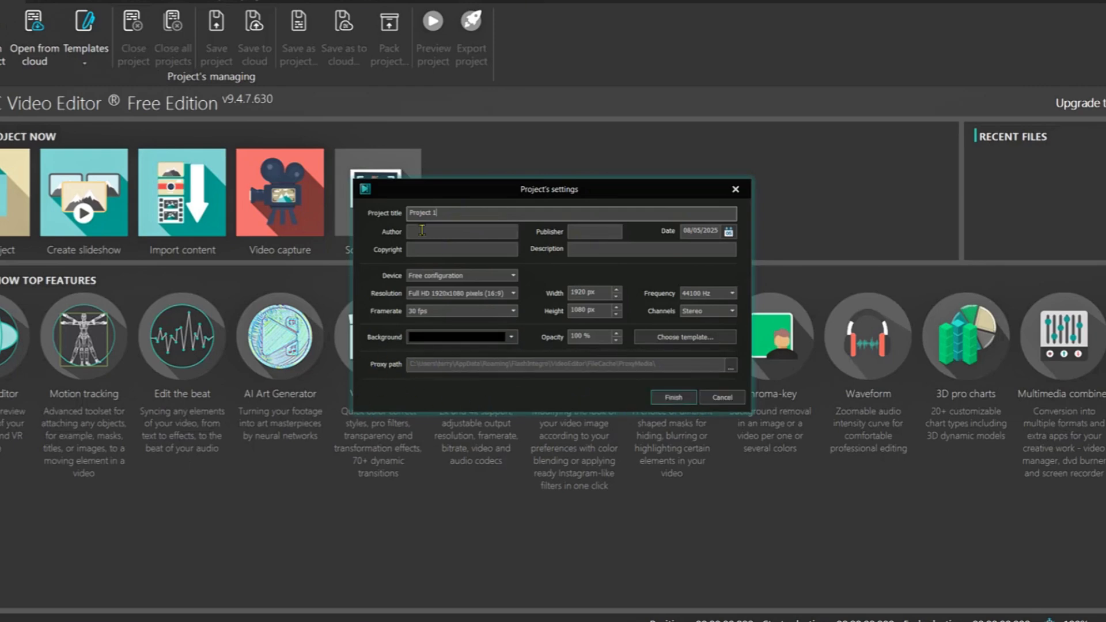
click(673, 398)
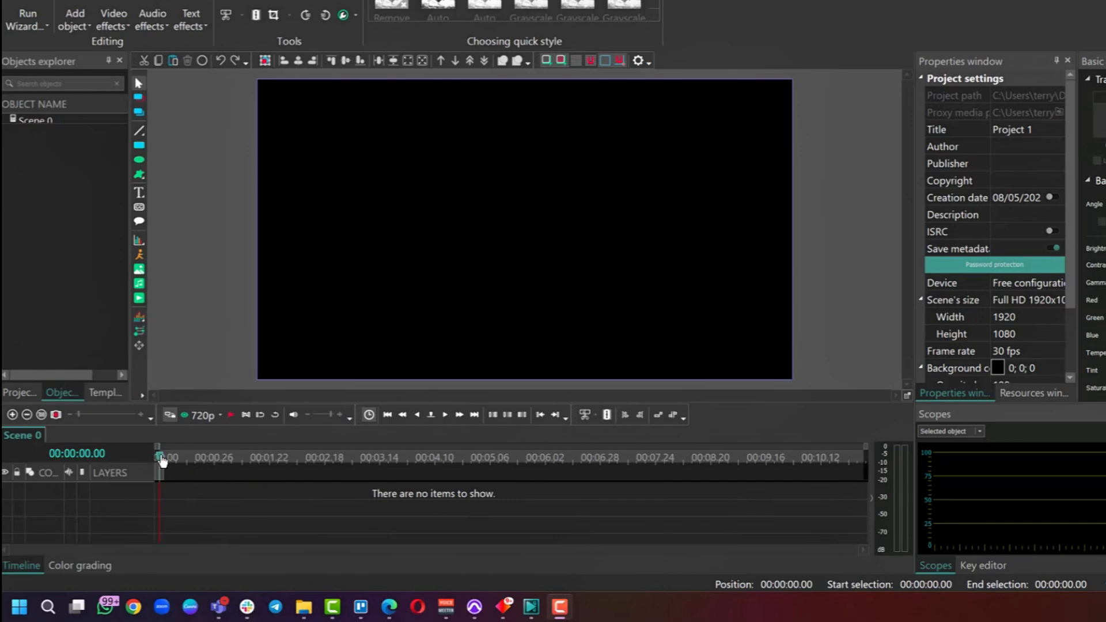
- Scrub the playhead along the empty timeline, check the color grading controls, and enlarge the timeline area
drag(162, 459, 228, 464)
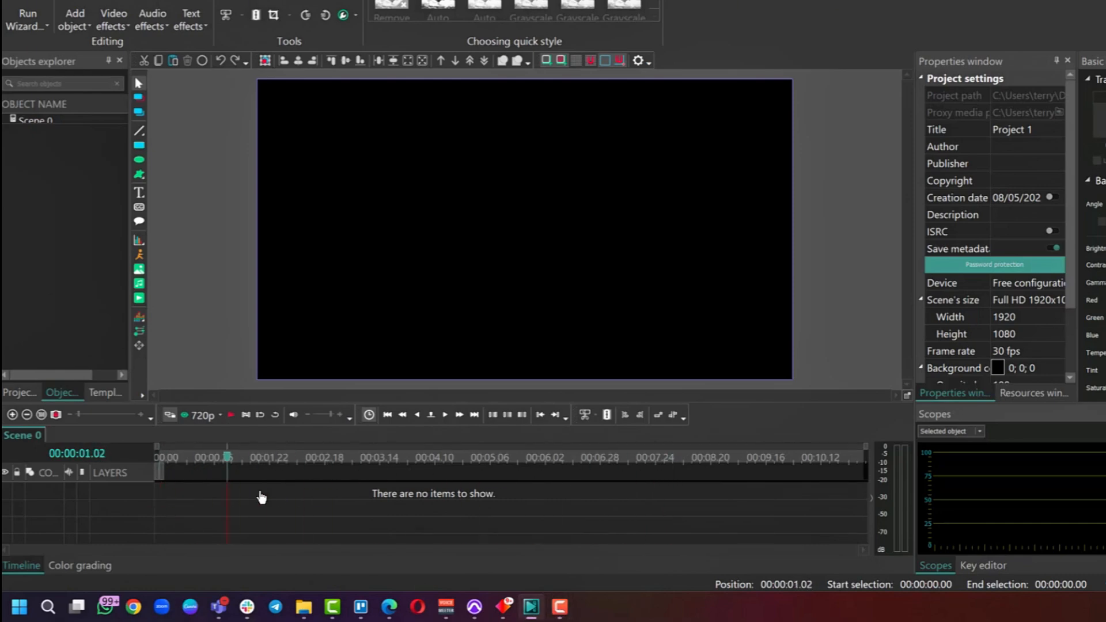
drag(261, 497, 101, 515)
click(75, 568)
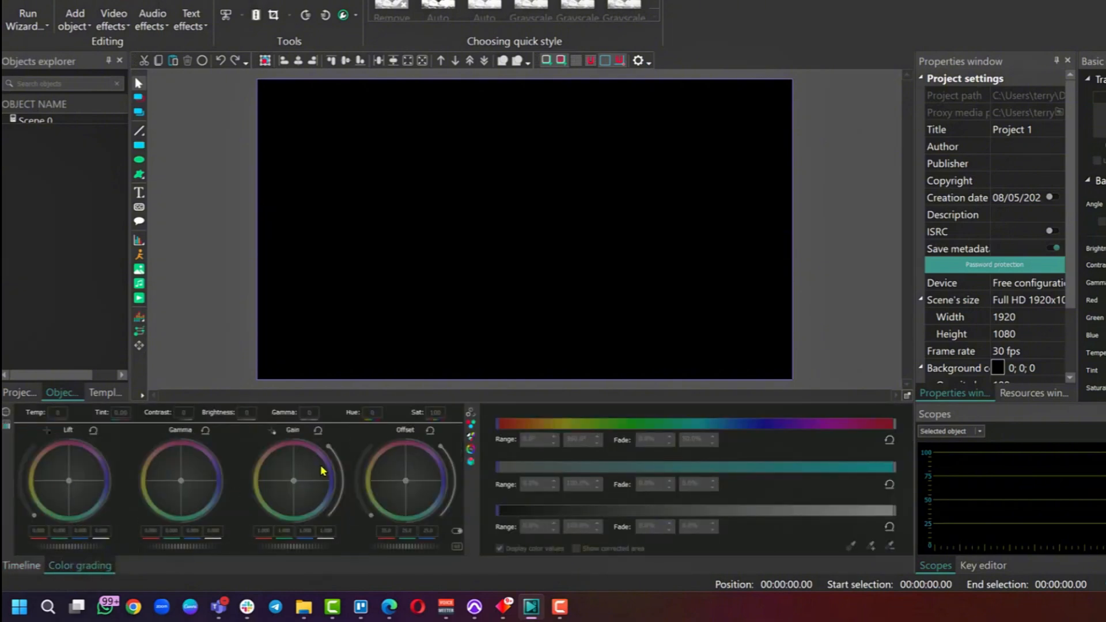
click(20, 567)
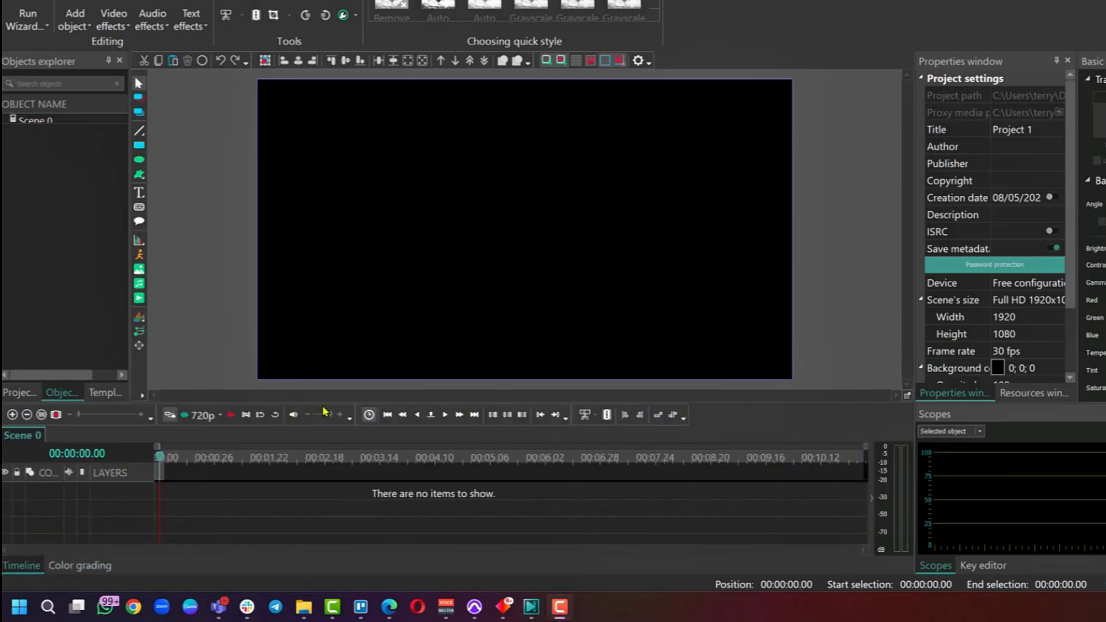
drag(323, 402, 334, 366)
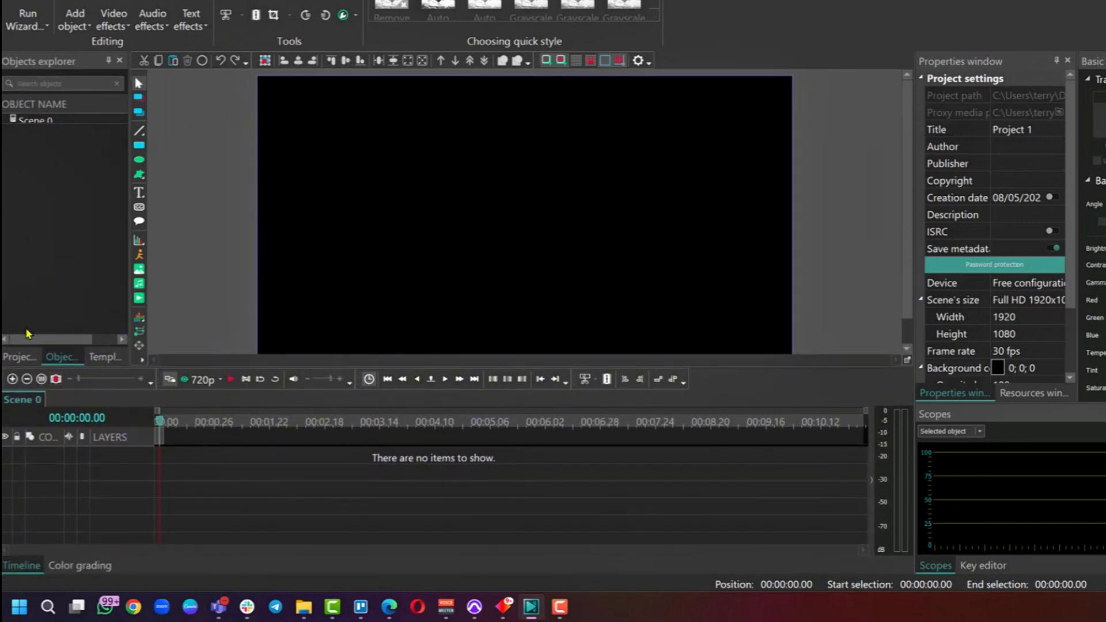
- Examine the Projects explorer, Objects explorer and Templates windows and the View, Edit, Scenes and Projects command sets
click(18, 357)
click(62, 357)
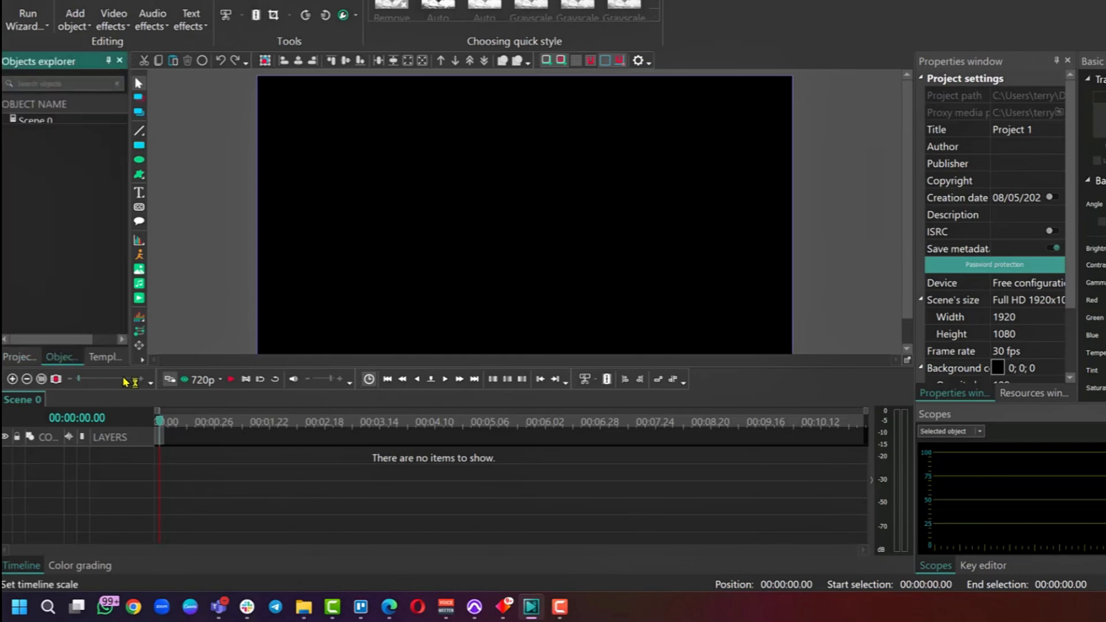
click(105, 357)
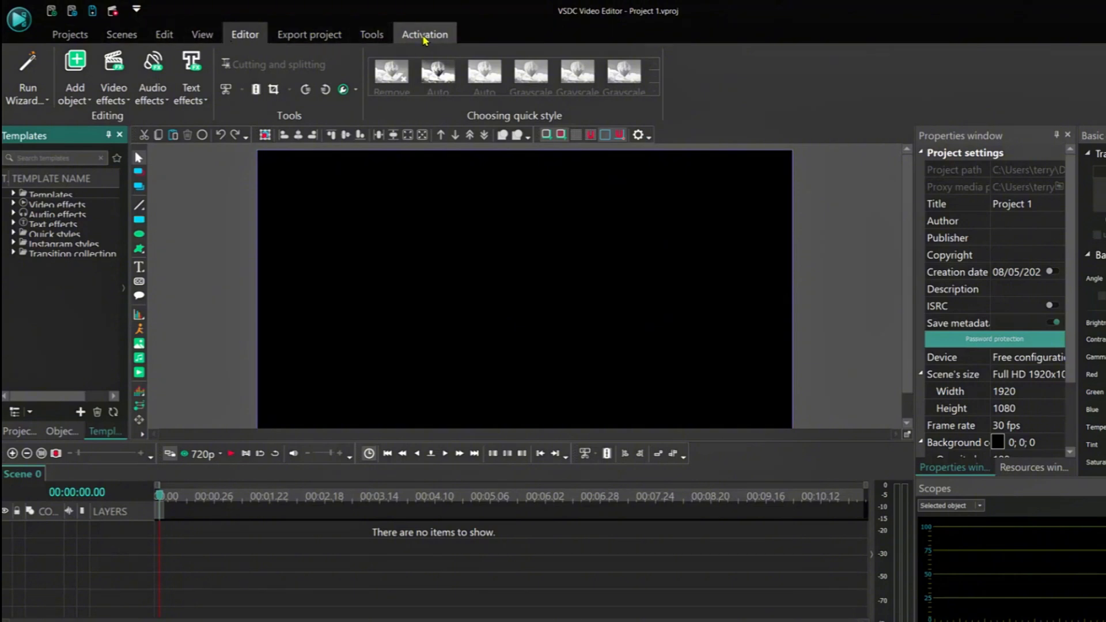
click(202, 35)
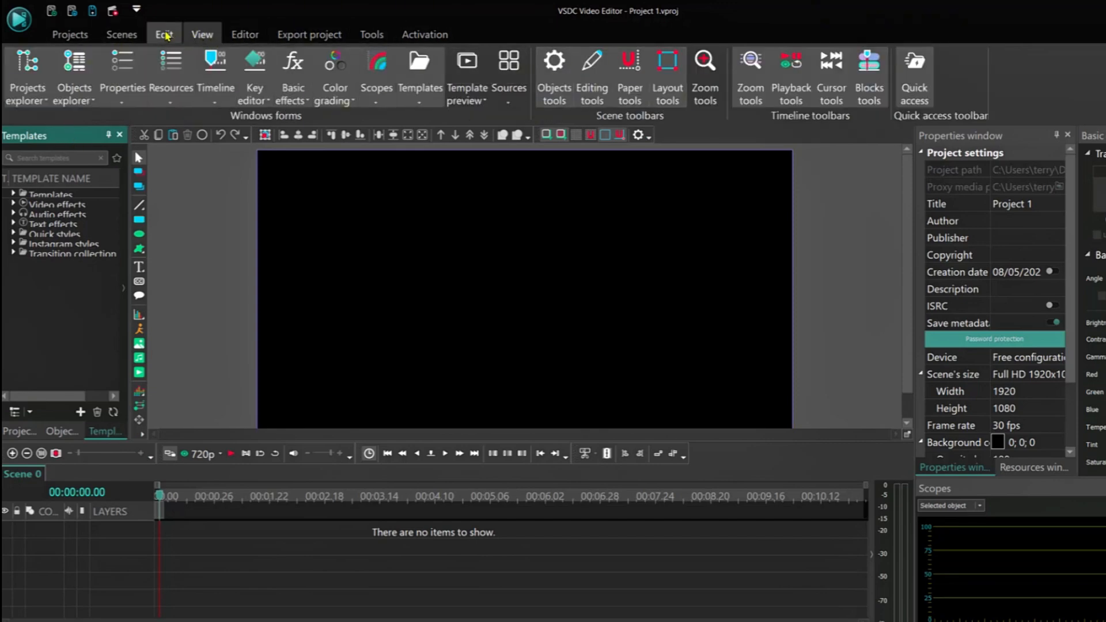
click(164, 34)
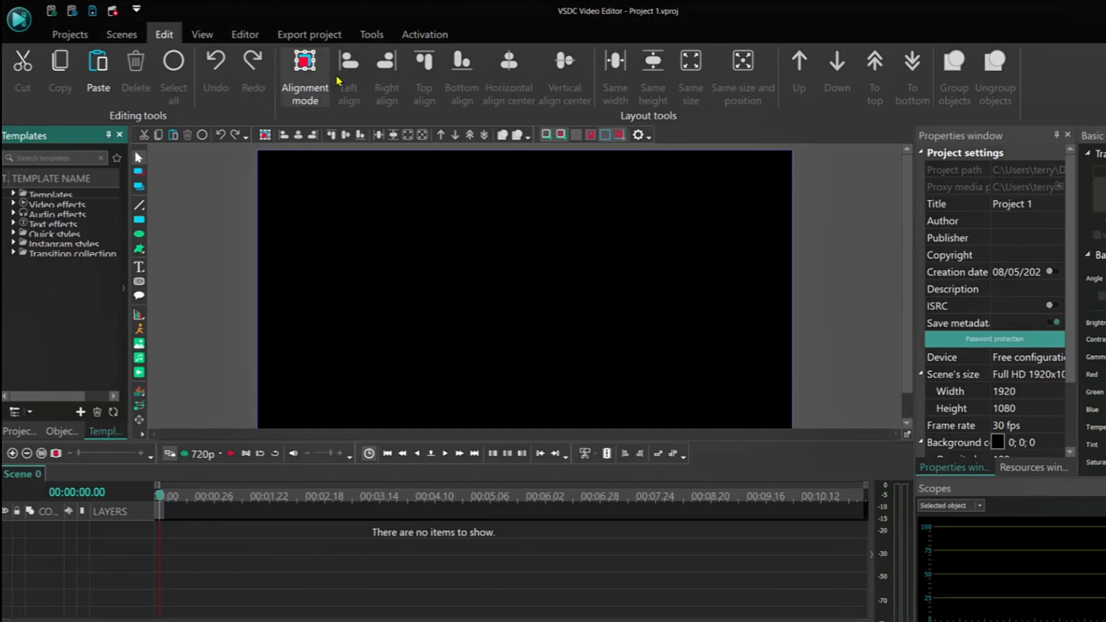
click(122, 34)
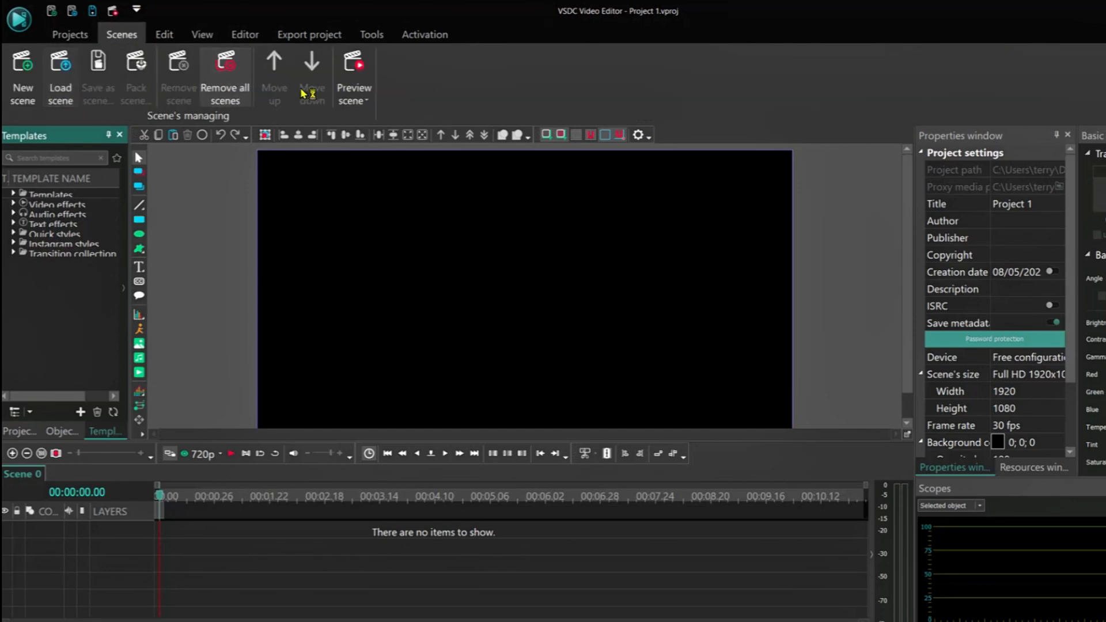
click(78, 40)
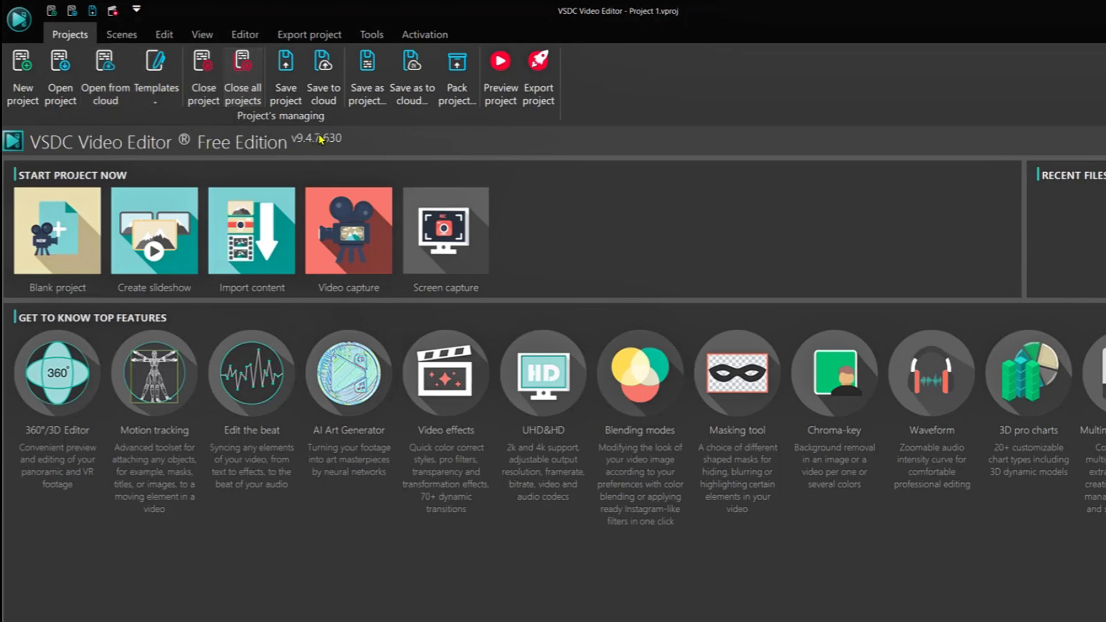
- Add three new scenes to Project 1 with the Projects explorer shown
click(140, 37)
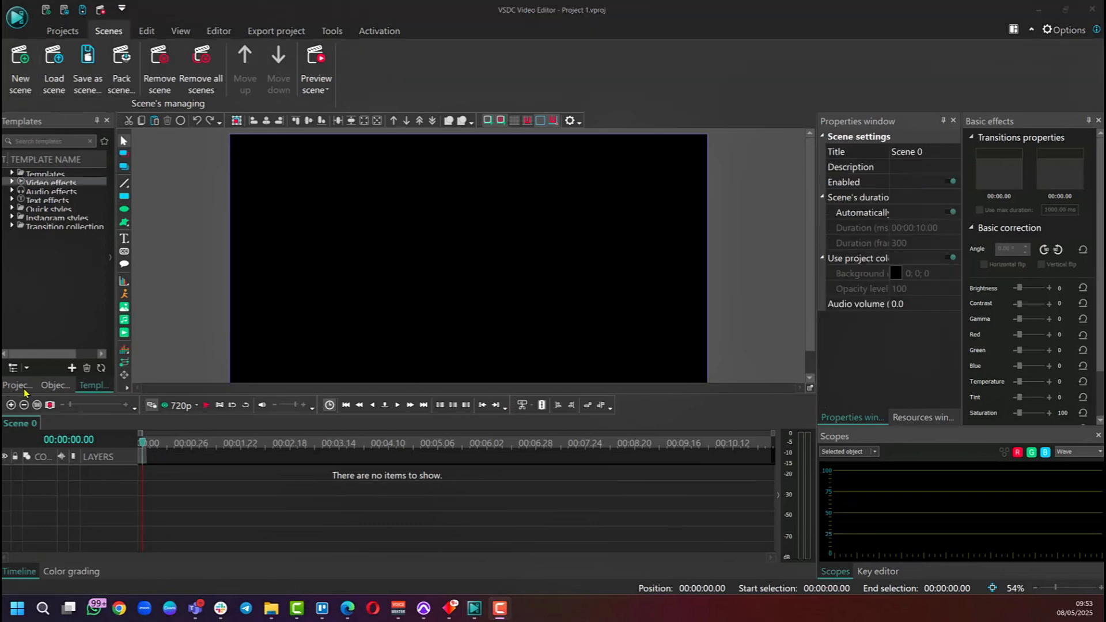
click(18, 386)
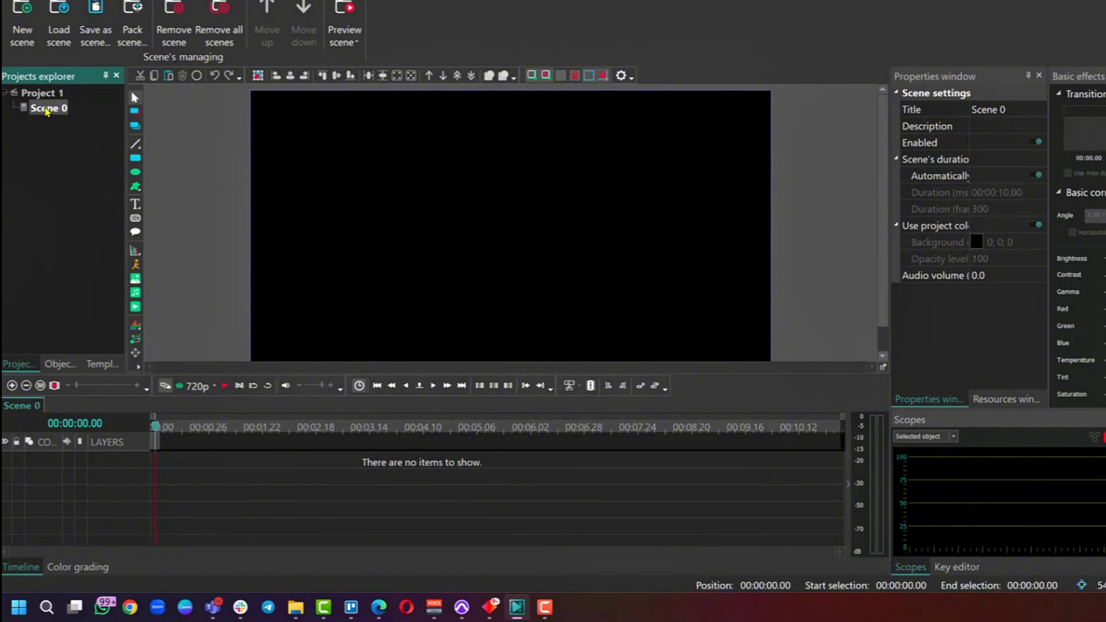
click(26, 19)
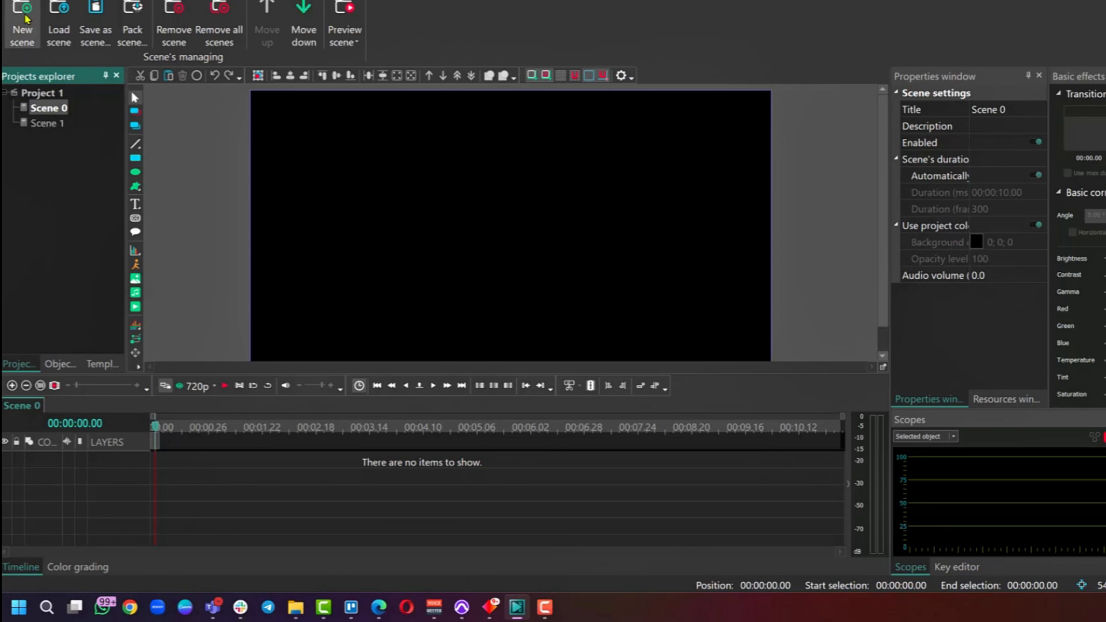
click(25, 19)
click(26, 19)
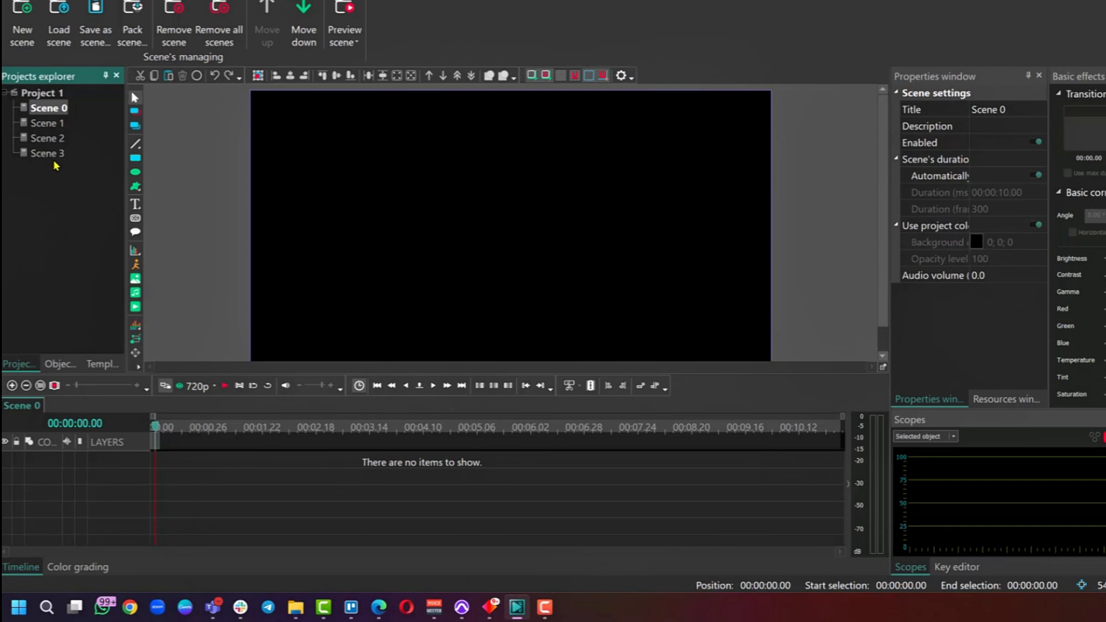
- Check Scene 1 and Scene 2, and delete Scene 0 from the project
click(52, 125)
click(50, 139)
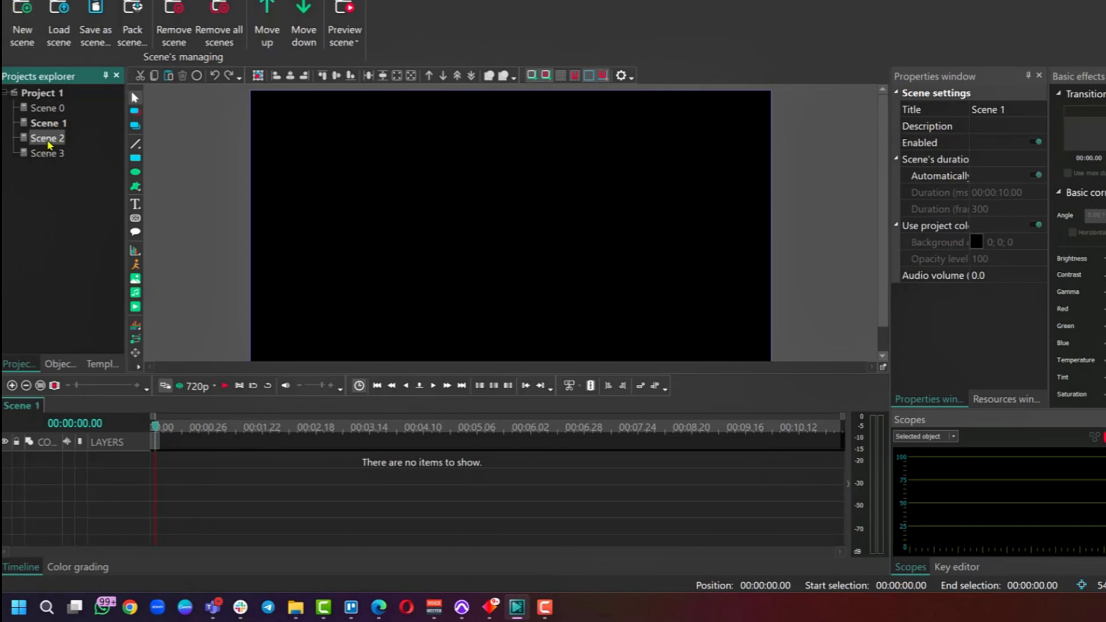
click(50, 108)
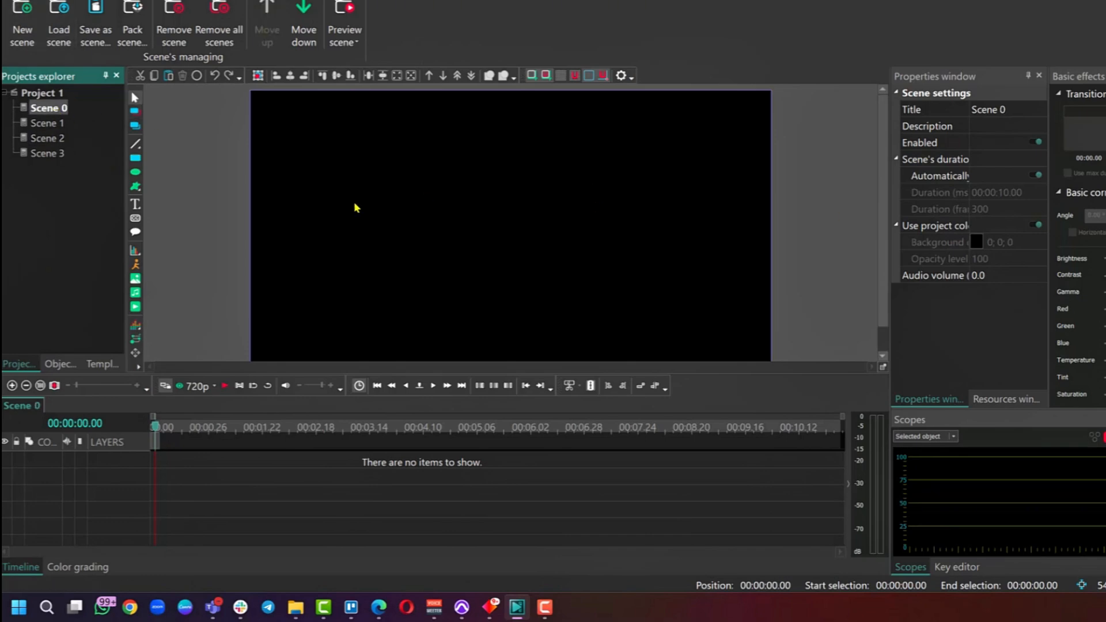
key(Delete)
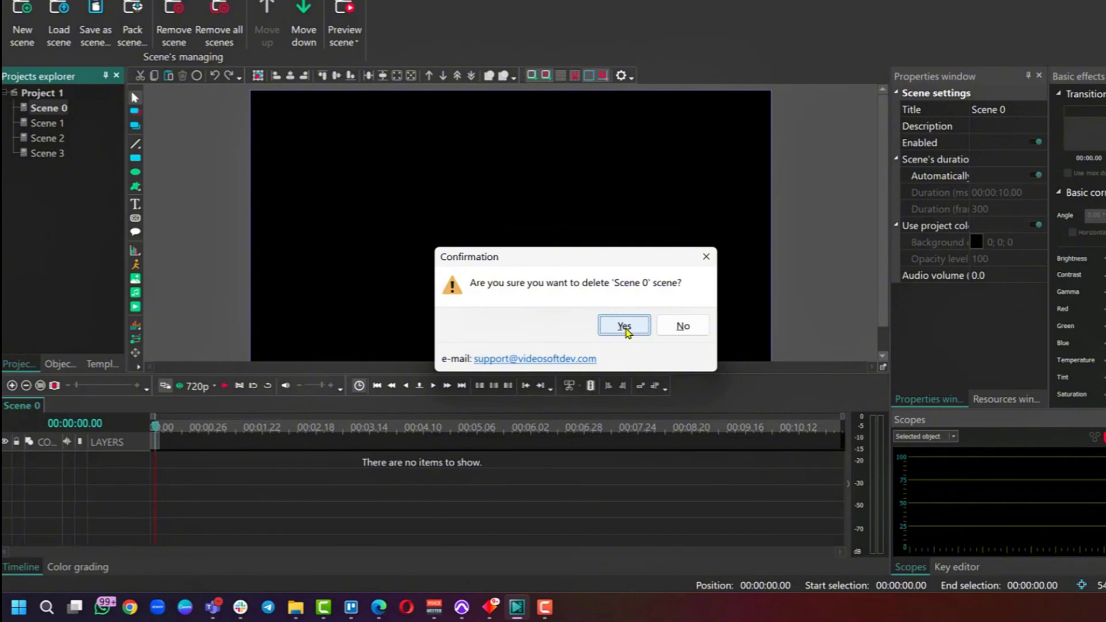
click(626, 327)
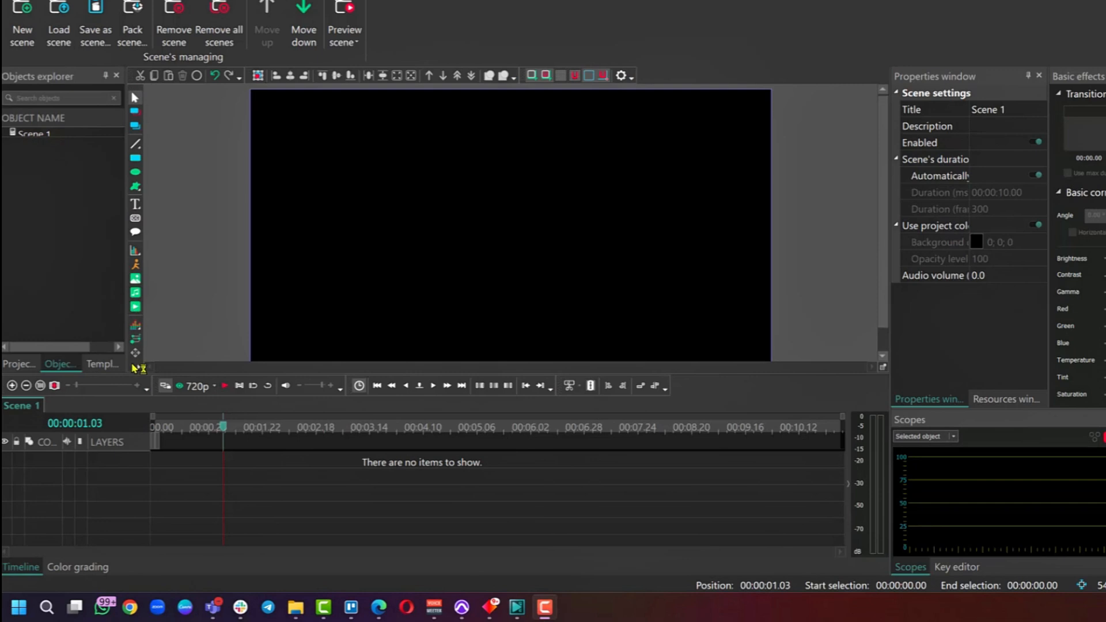
- Add the video sc1.mp4 from the Project Dance folder to Scene 1 on a new layer, starting from the cursor position
drag(126, 342, 117, 341)
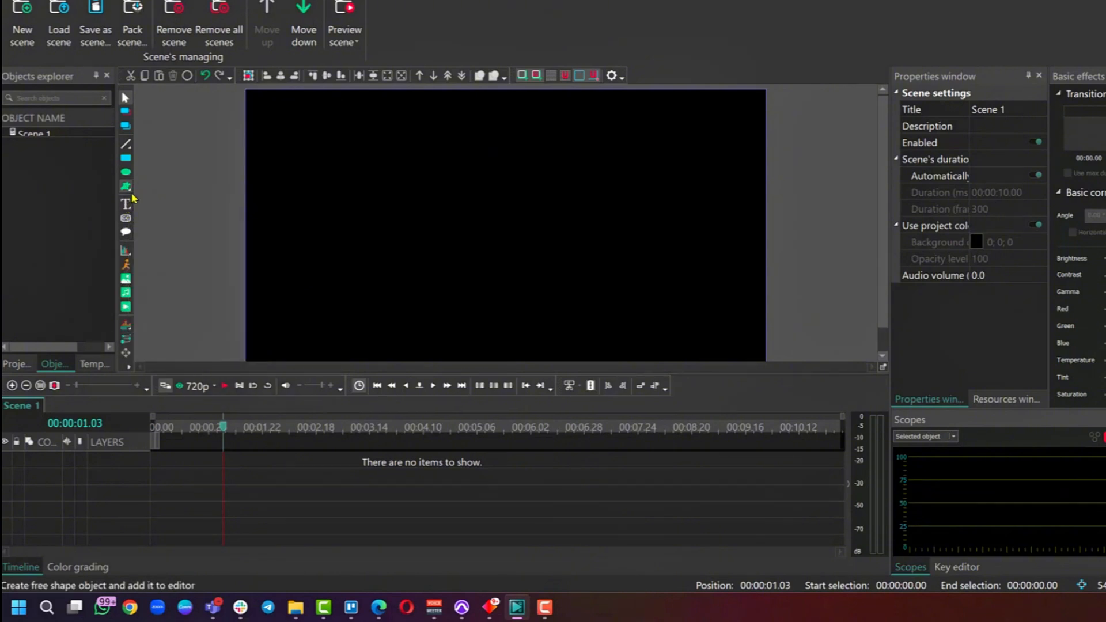
click(125, 312)
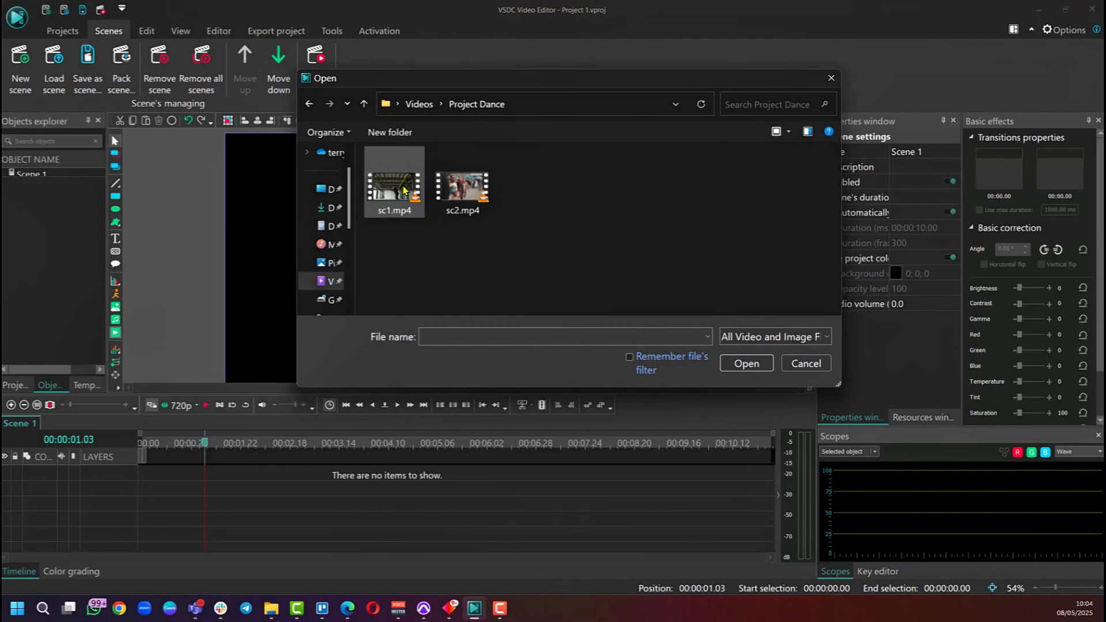
click(392, 180)
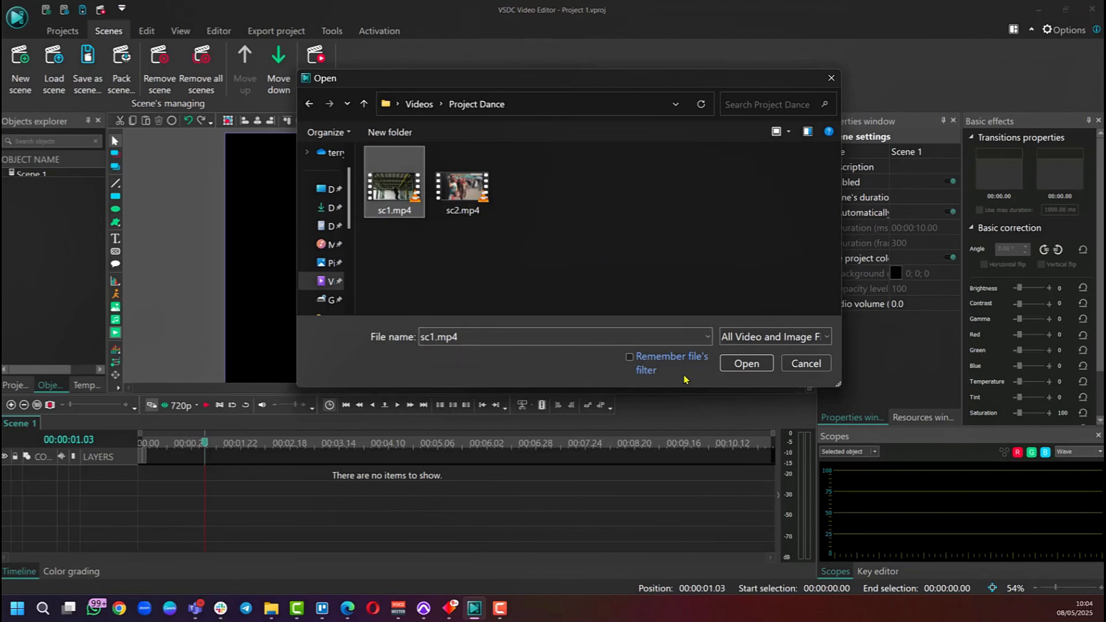
click(744, 363)
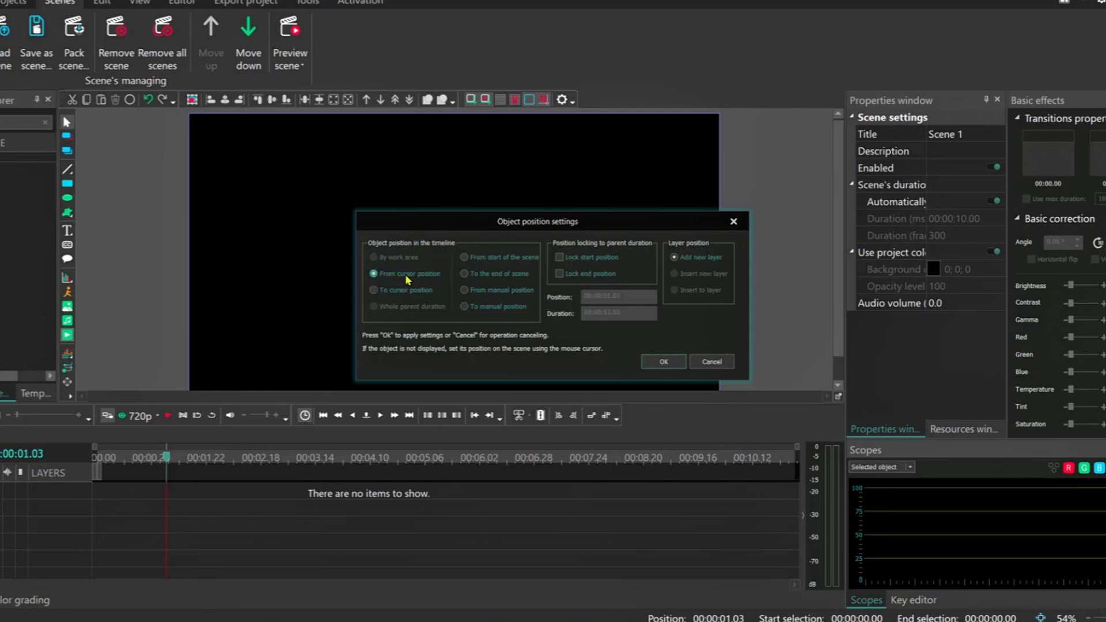
click(373, 290)
click(507, 261)
click(464, 274)
click(465, 307)
click(374, 275)
click(663, 361)
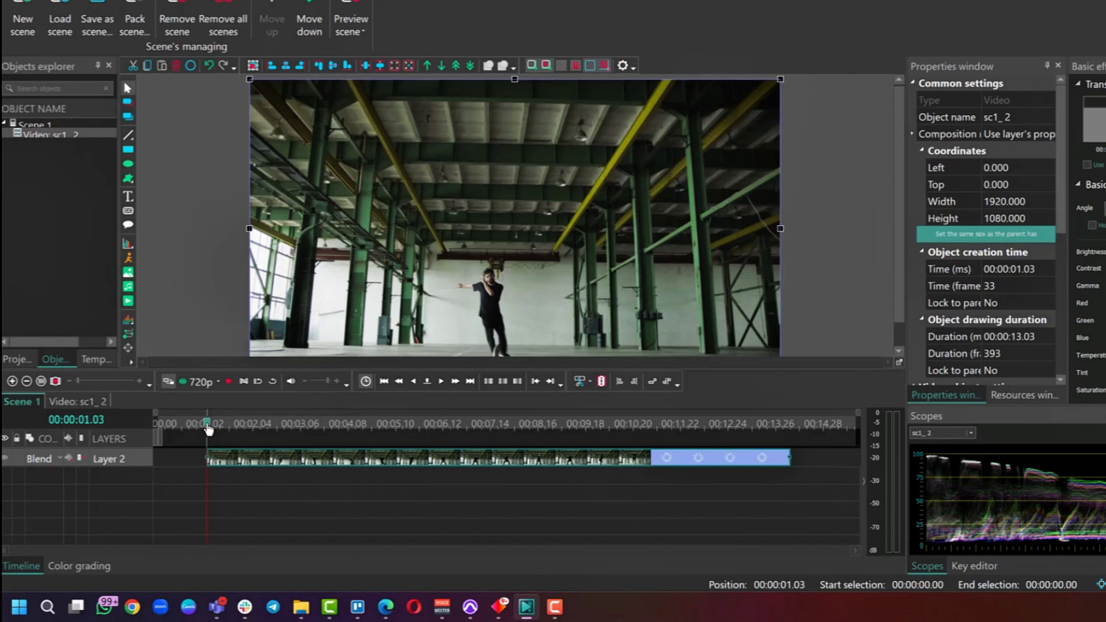
- Move the sc1 clip to the start of the timeline and scrub the playhead to 00:00:02.06
drag(207, 430, 323, 453)
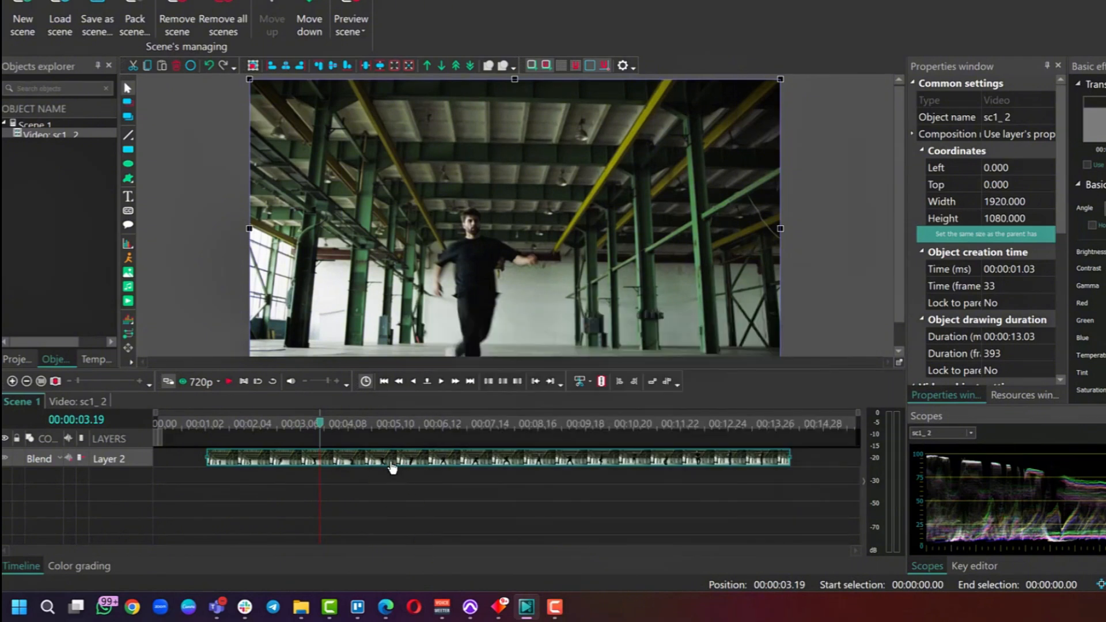
drag(398, 463, 151, 423)
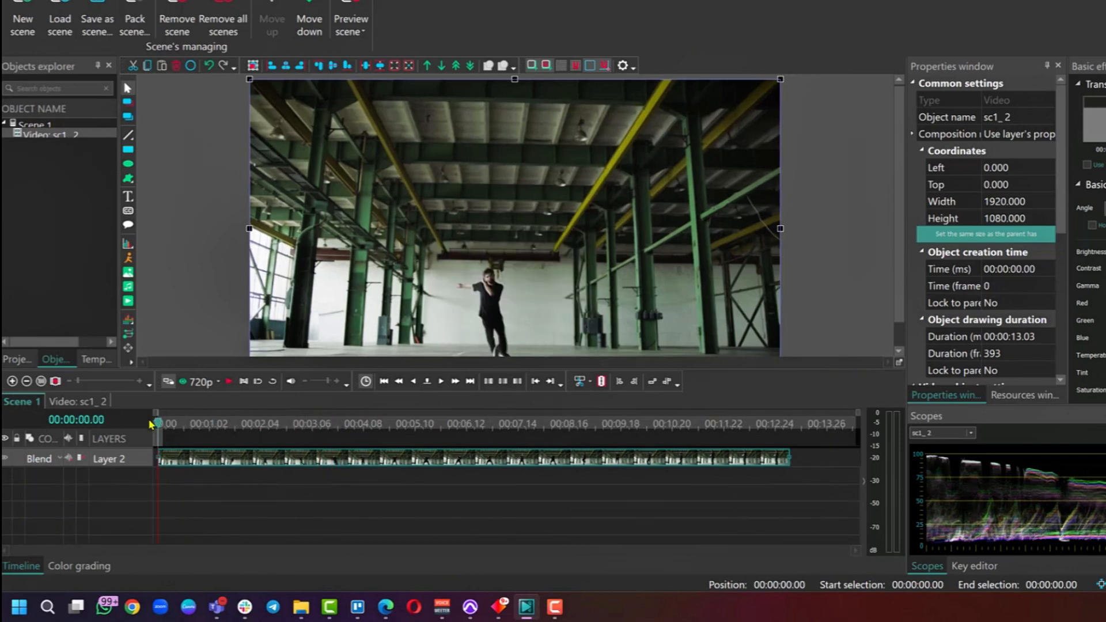
mouse_move(198, 465)
mouse_down()
mouse_move(426, 468)
mouse_move(254, 522)
mouse_move(227, 460)
mouse_move(191, 462)
mouse_up()
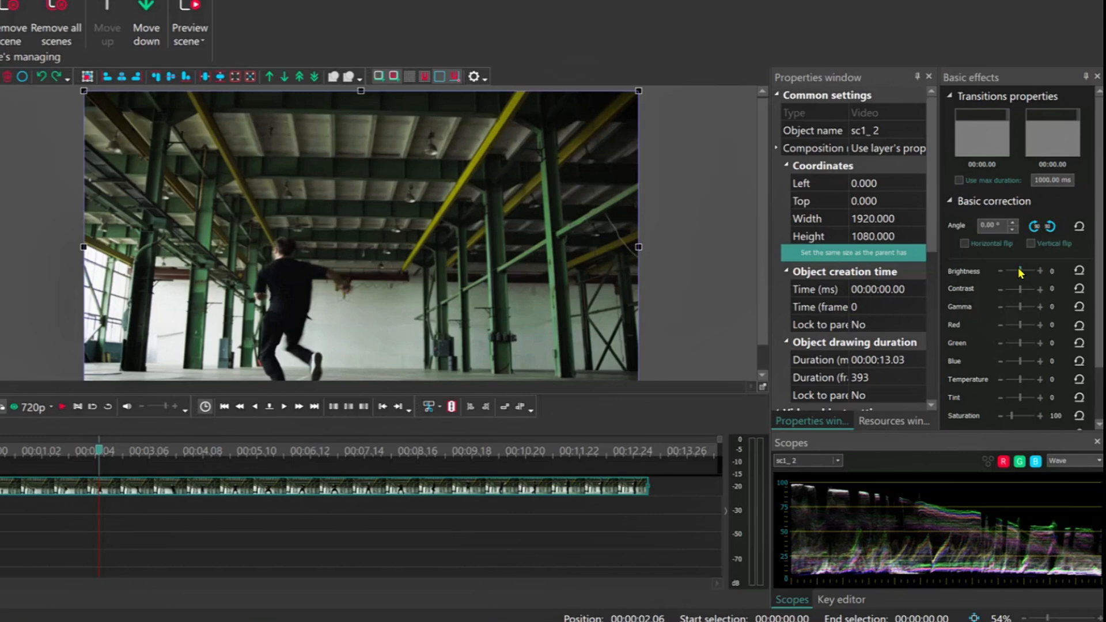
- Try the clip's brightness at -217 and at 89, and reset it to its default
drag(1019, 270, 1012, 270)
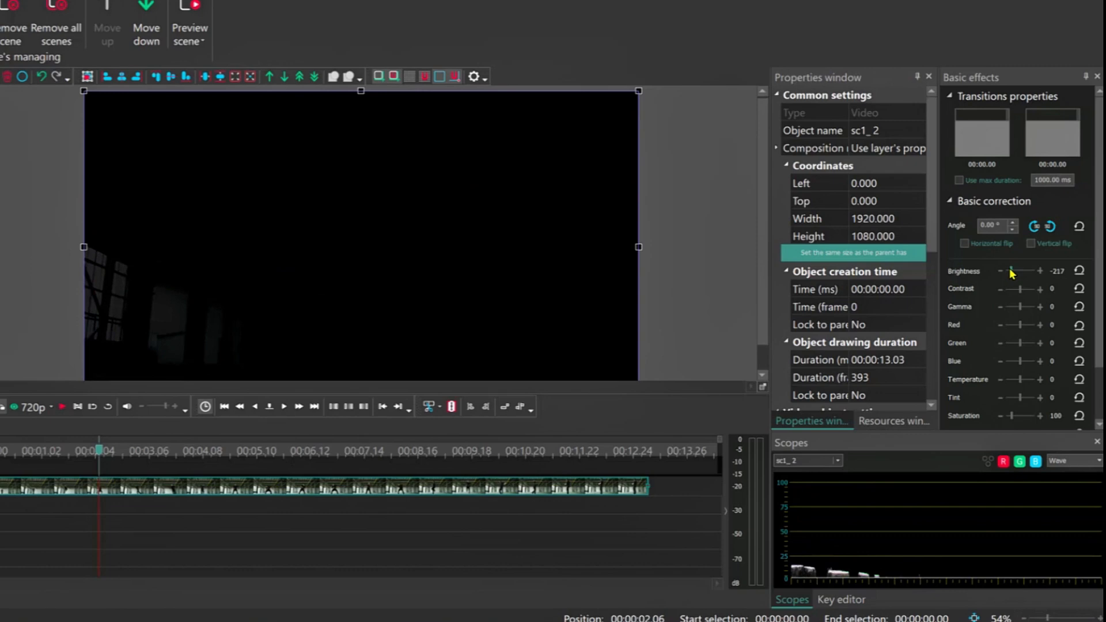
drag(1011, 268, 1024, 273)
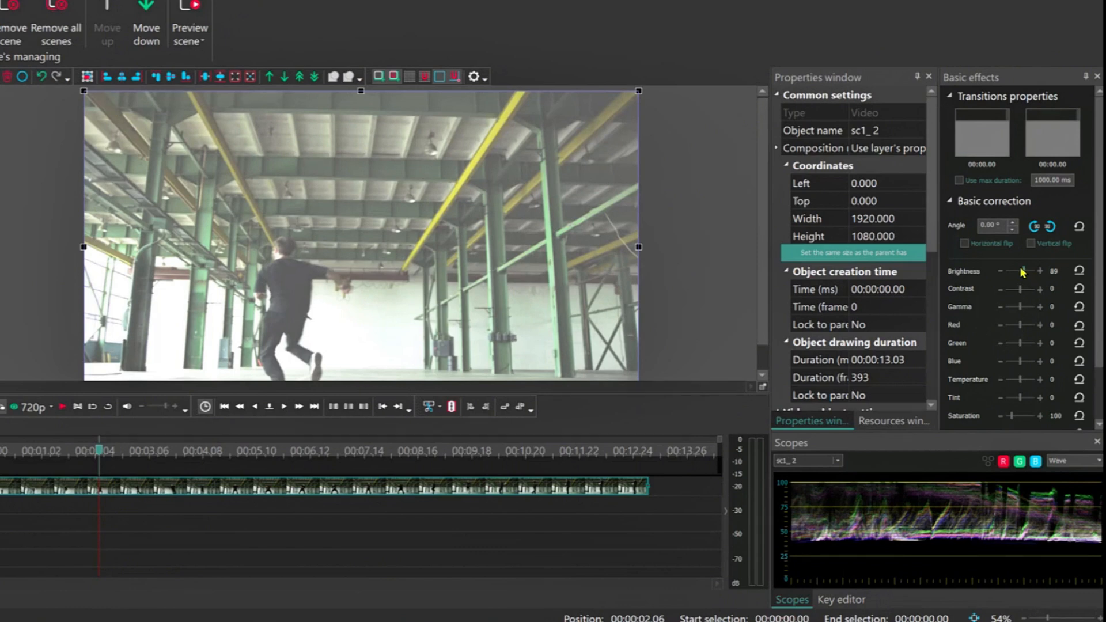
click(1080, 271)
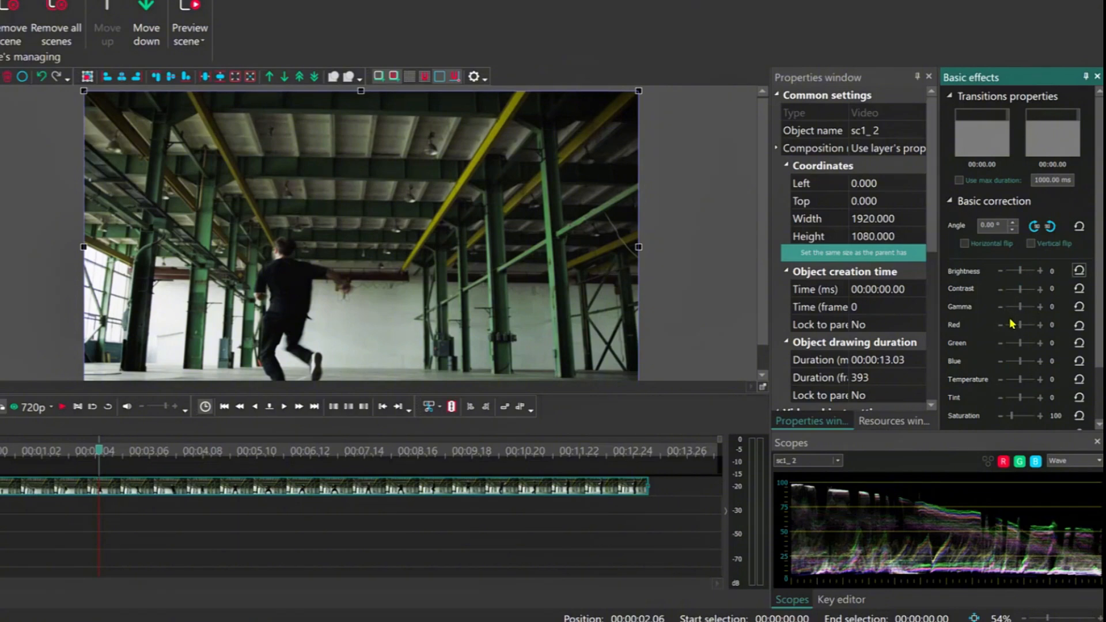
- Try green at 102, blue at 102 and temperature at 204 on the clip, and reset them to their defaults
drag(1020, 324, 1032, 380)
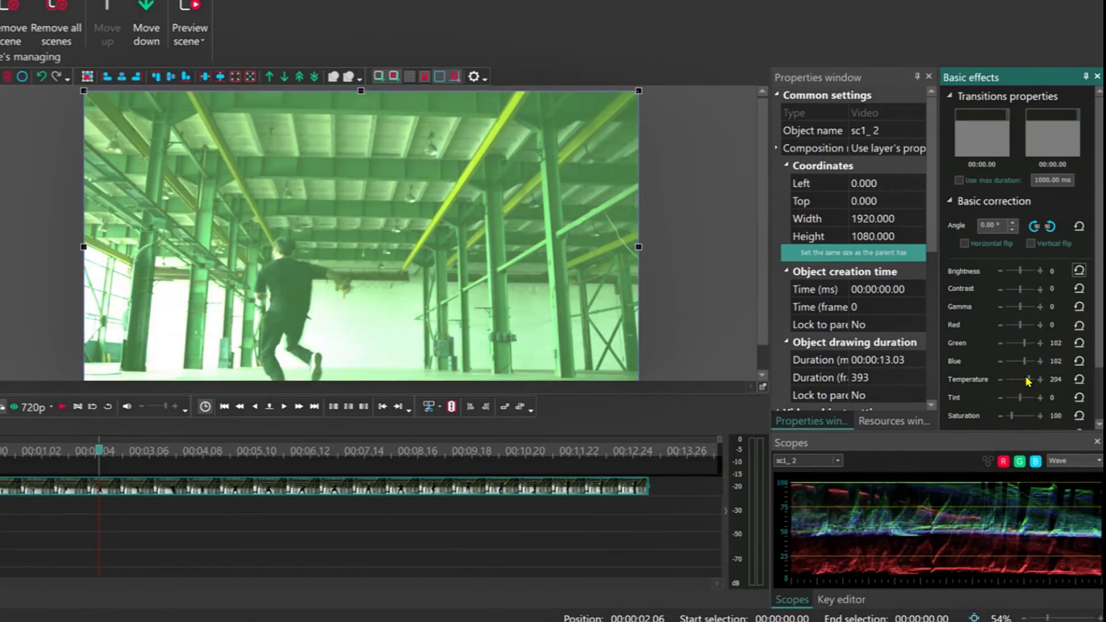
click(1080, 361)
click(1080, 343)
click(1080, 379)
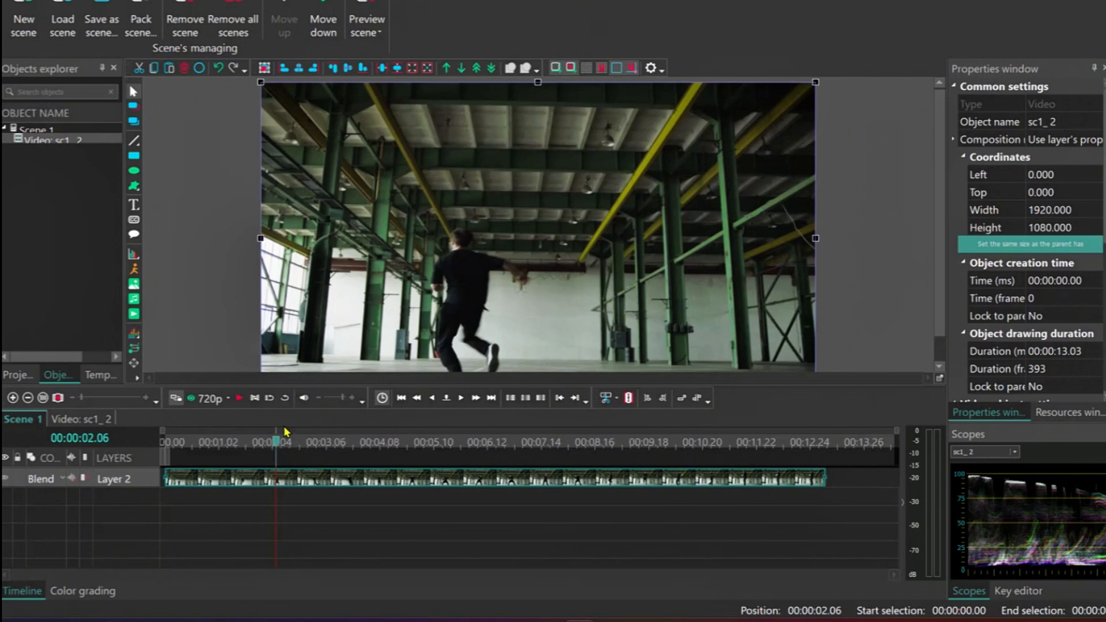
- Return the playhead to the start, place it at 00:00:01.28 and split the sc1 clip there
drag(277, 445, 166, 459)
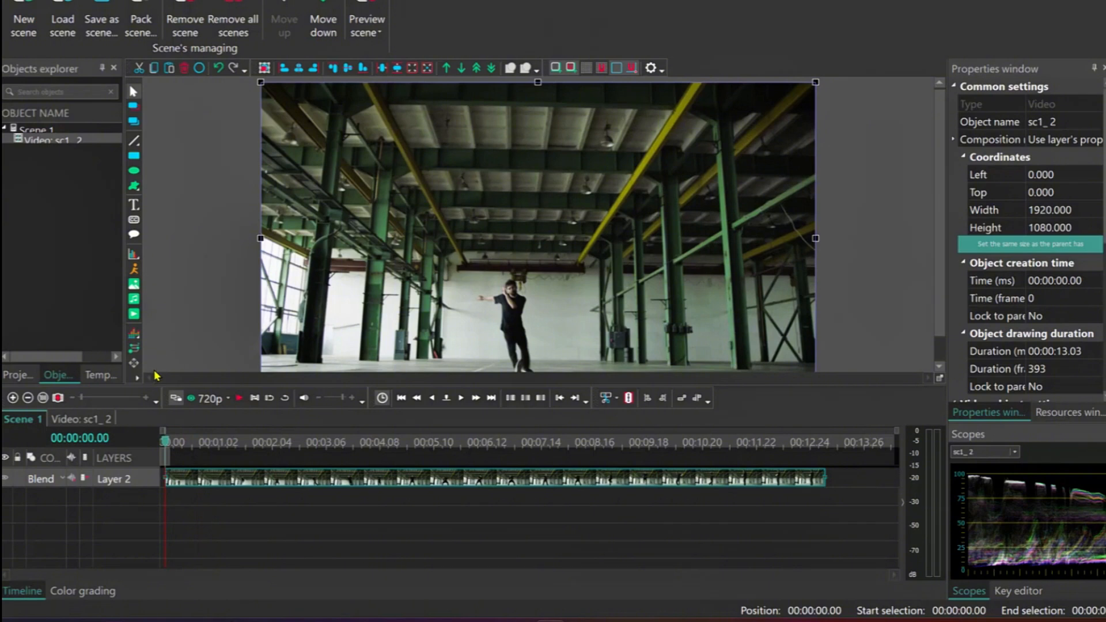
click(263, 443)
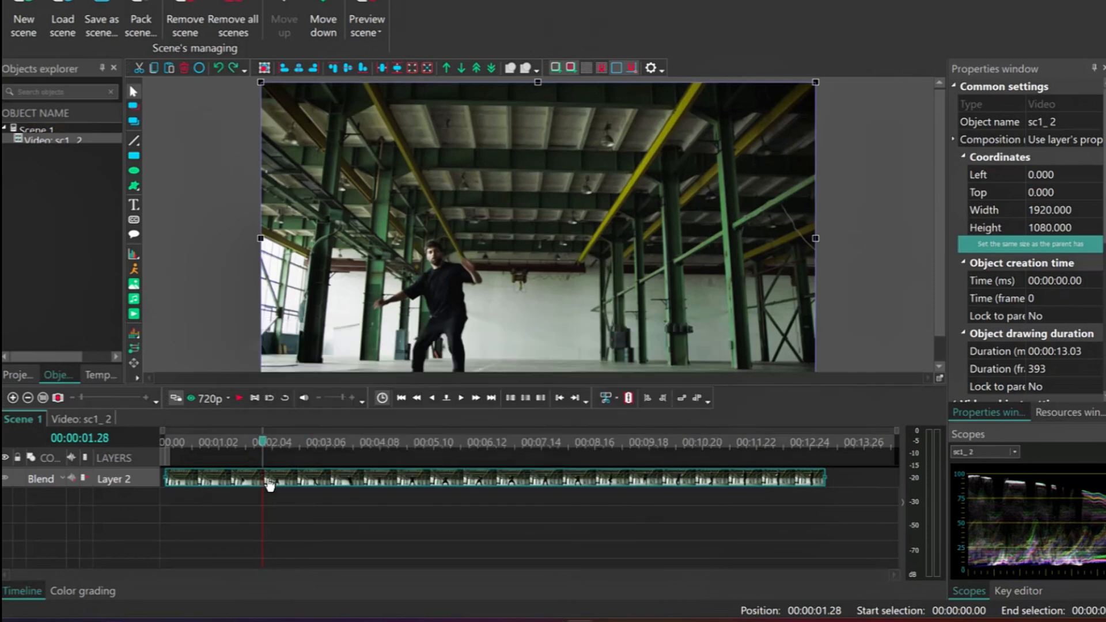
click(629, 400)
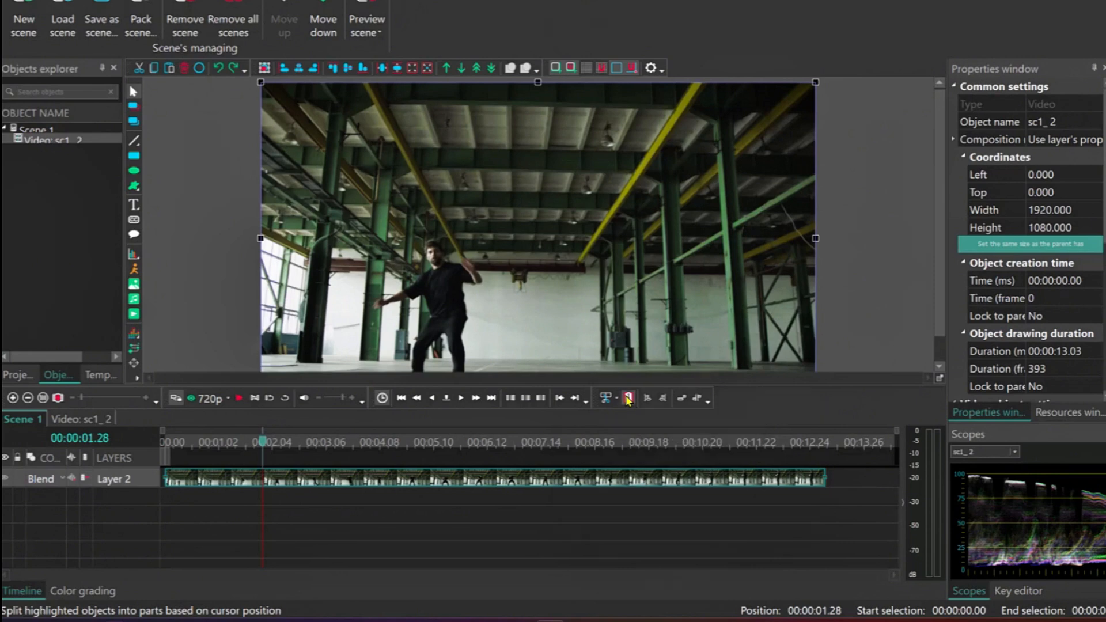
- Separate the second clip part from the first, rejoin them, select each part in turn and step the playhead back to 00:00:01.26
mouse_move(298, 483)
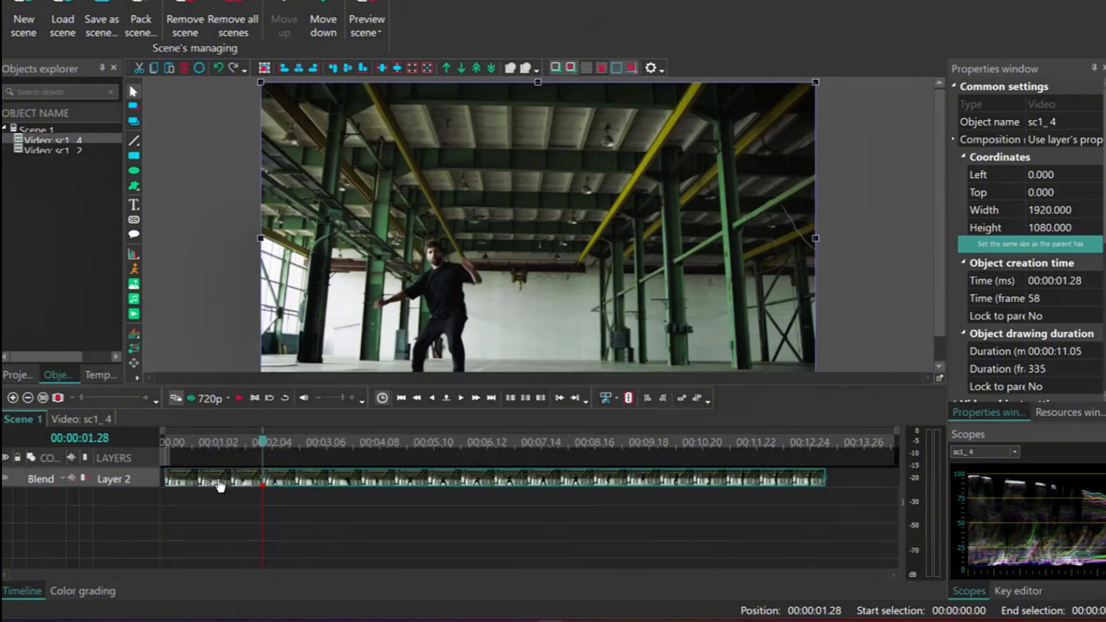
drag(306, 486, 354, 486)
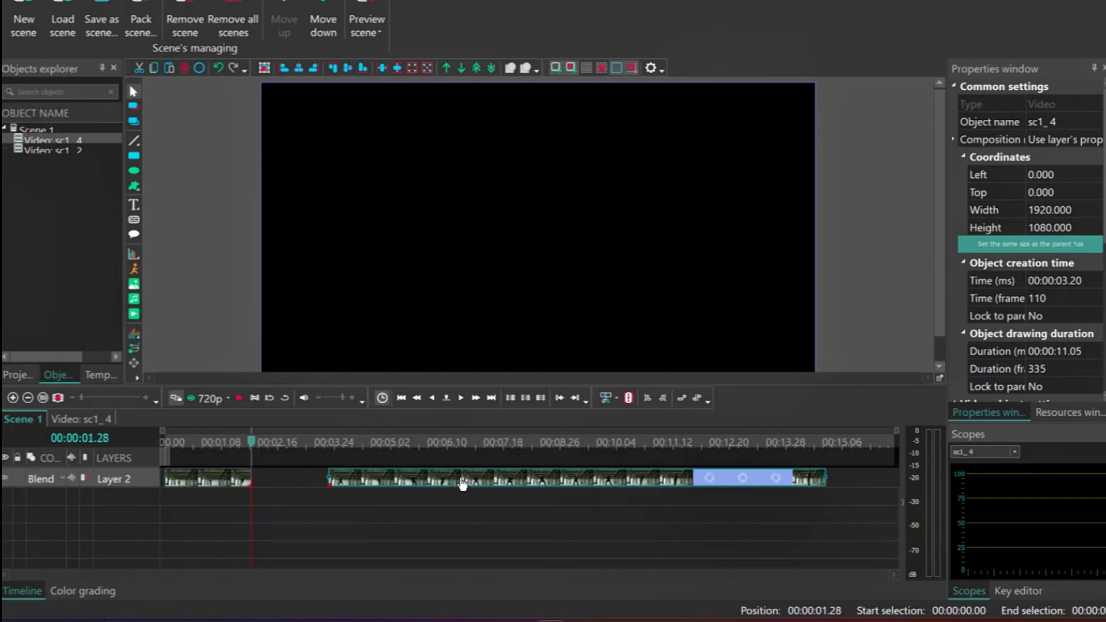
drag(437, 485, 343, 484)
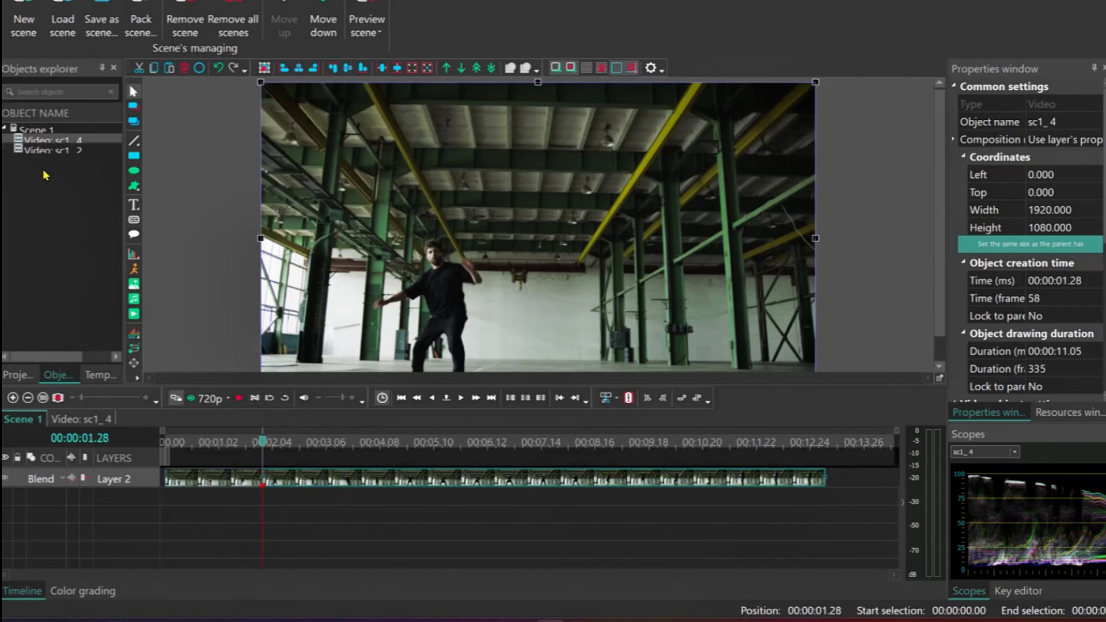
click(242, 483)
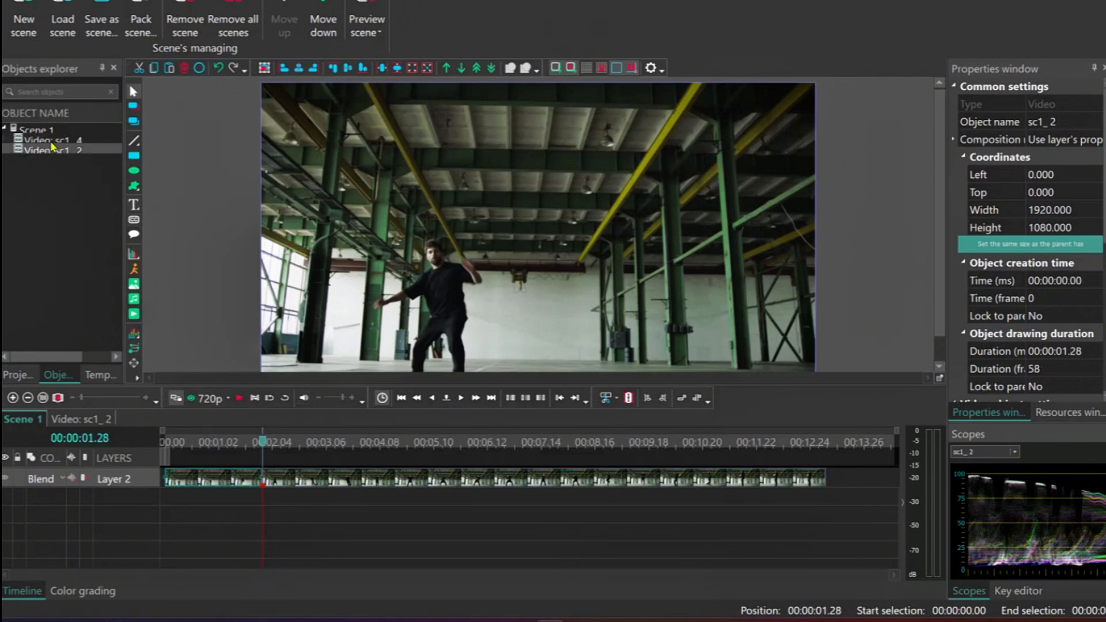
click(287, 486)
key(Left)
key(Left)
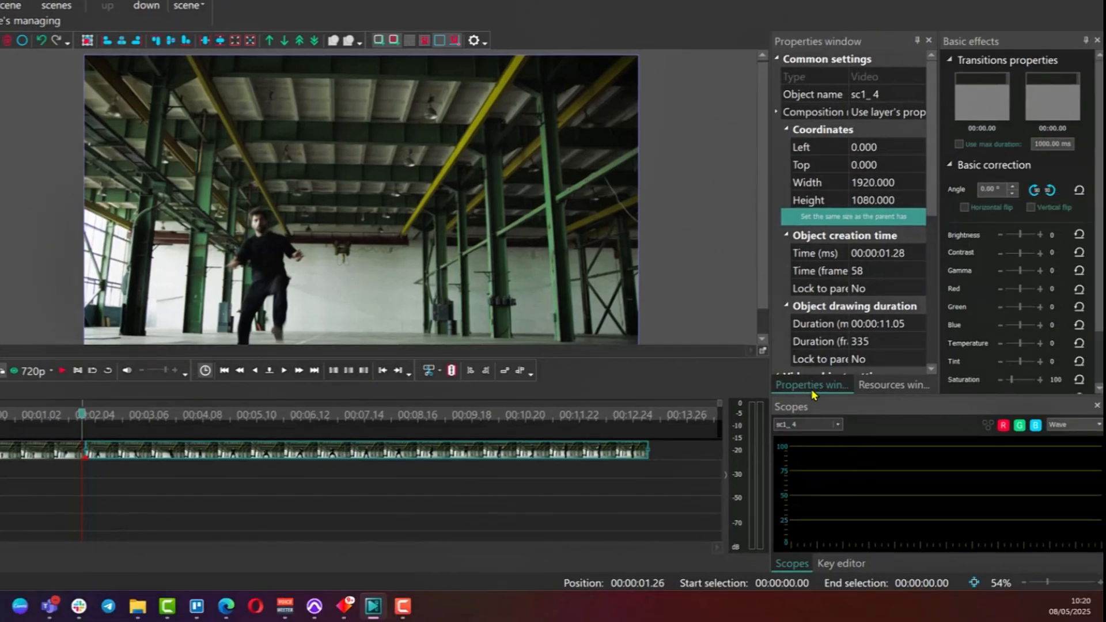
- Import the video sc2.mp4 from the Project Dance folder into the project resources
click(872, 387)
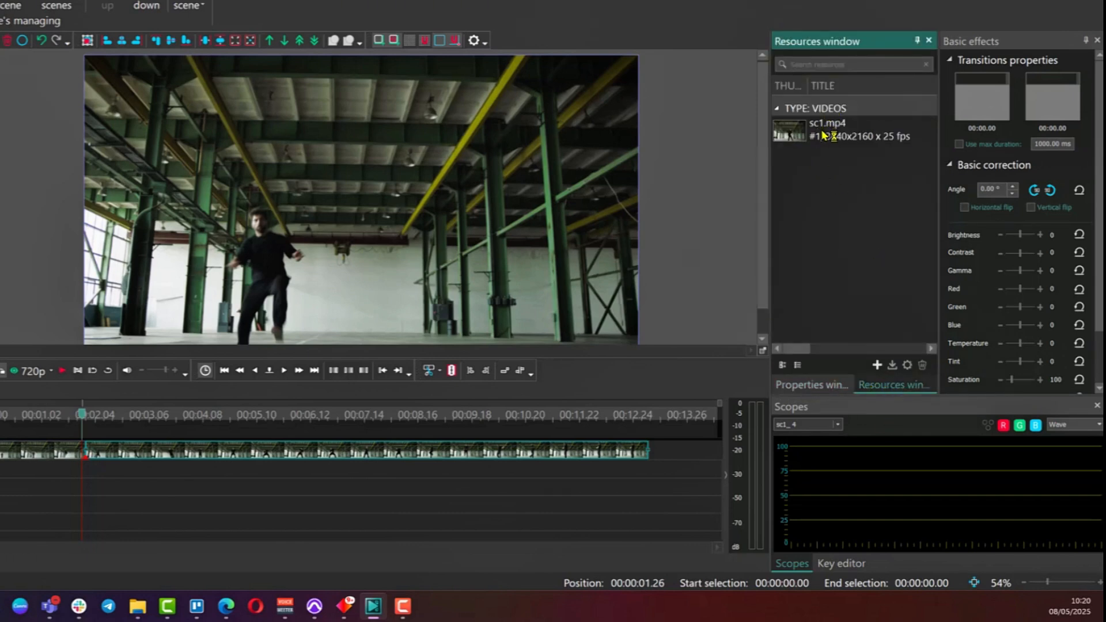
click(875, 367)
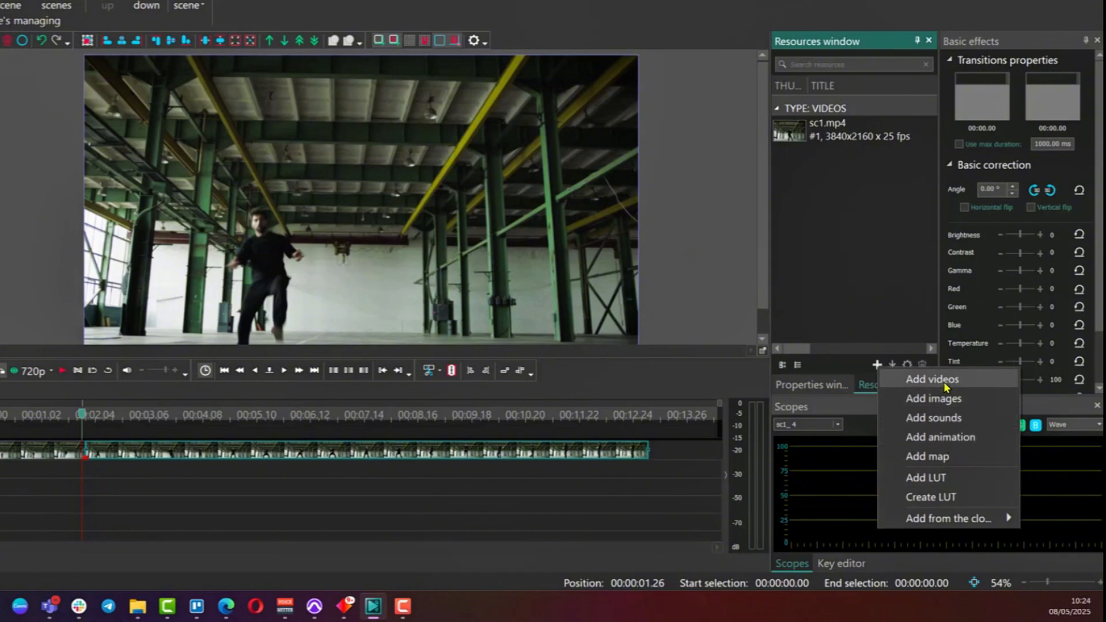
click(958, 380)
click(362, 126)
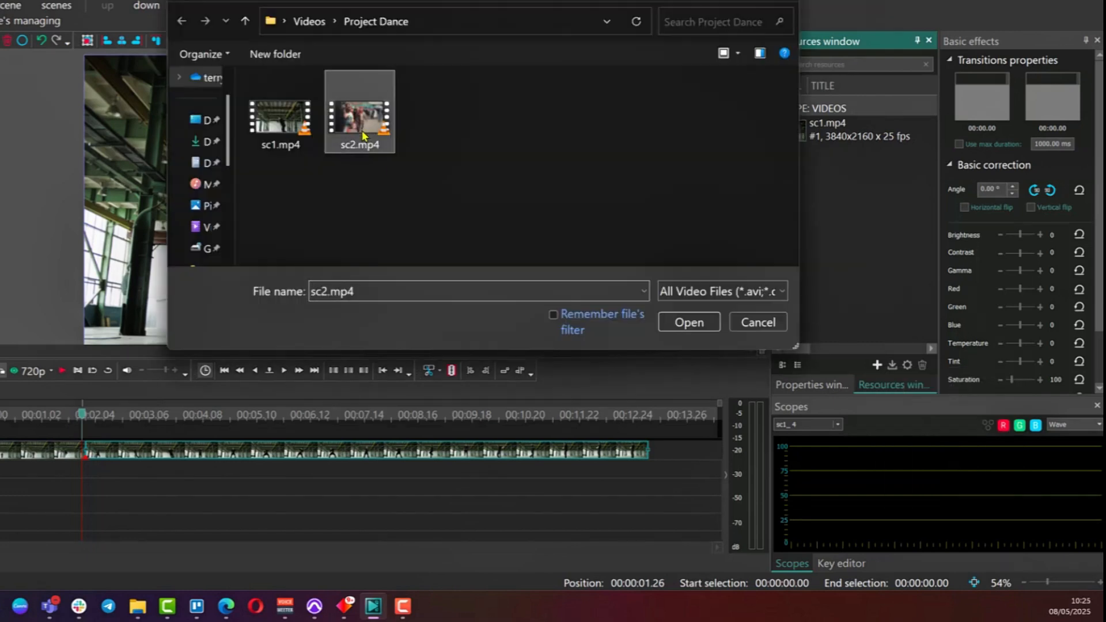
click(687, 321)
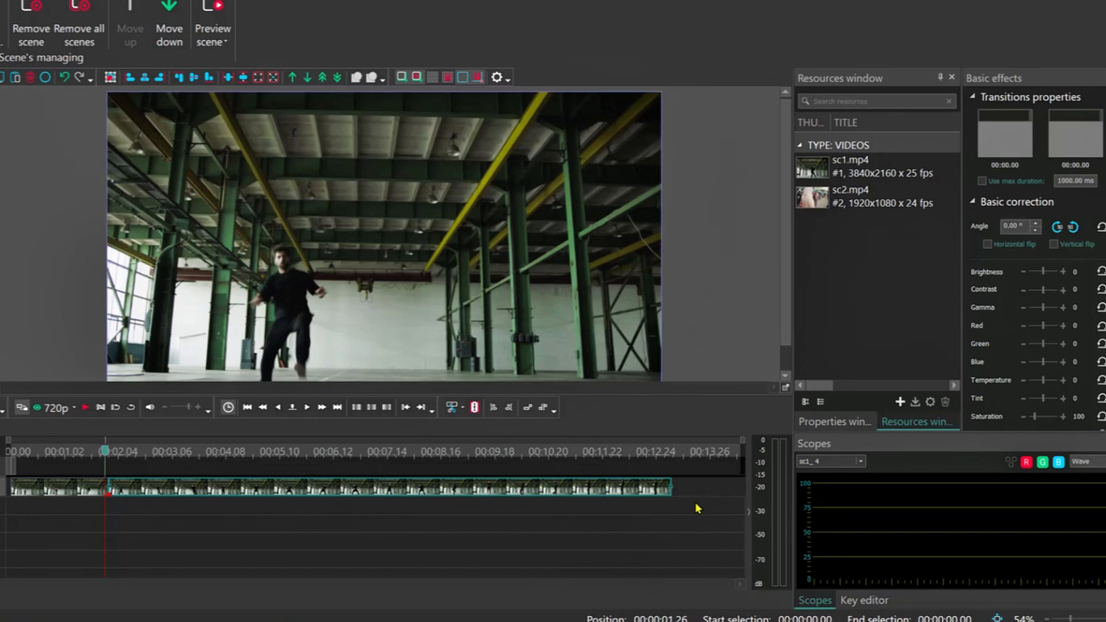
- Increase the height of Layer 2 and split the second clip part at 00:00:09.16
drag(694, 494, 691, 522)
drag(845, 485, 846, 487)
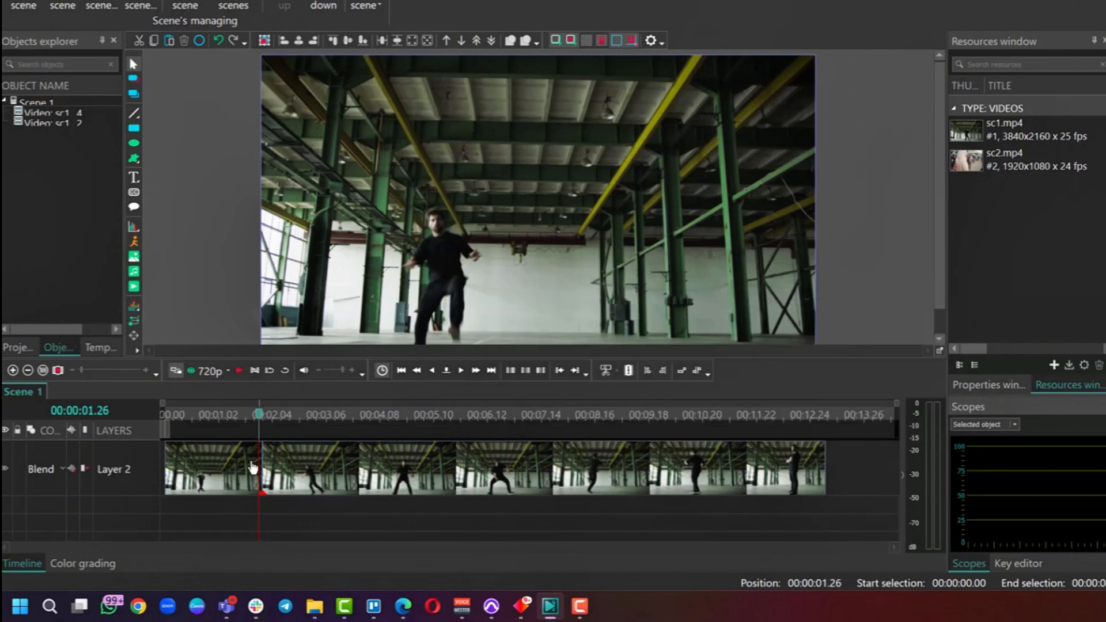
click(572, 443)
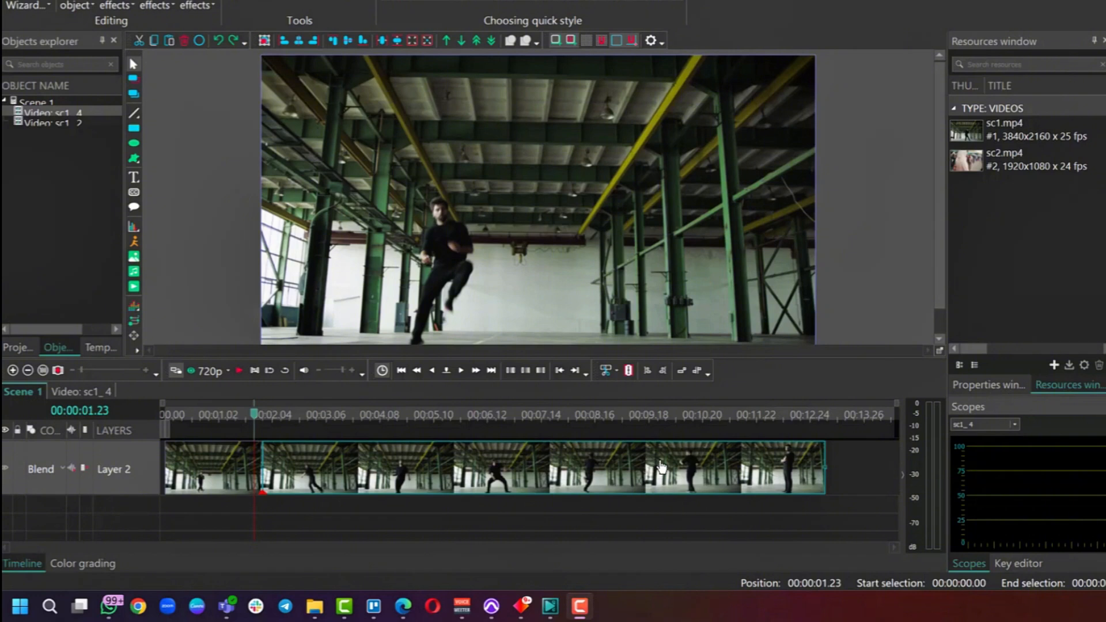
click(664, 416)
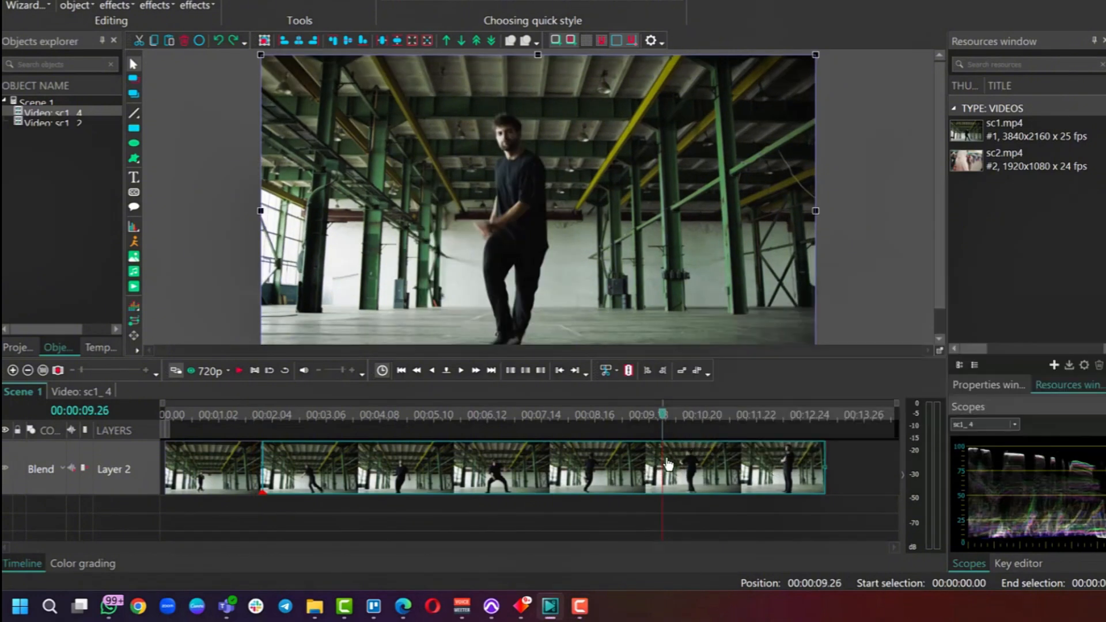
drag(665, 416, 650, 418)
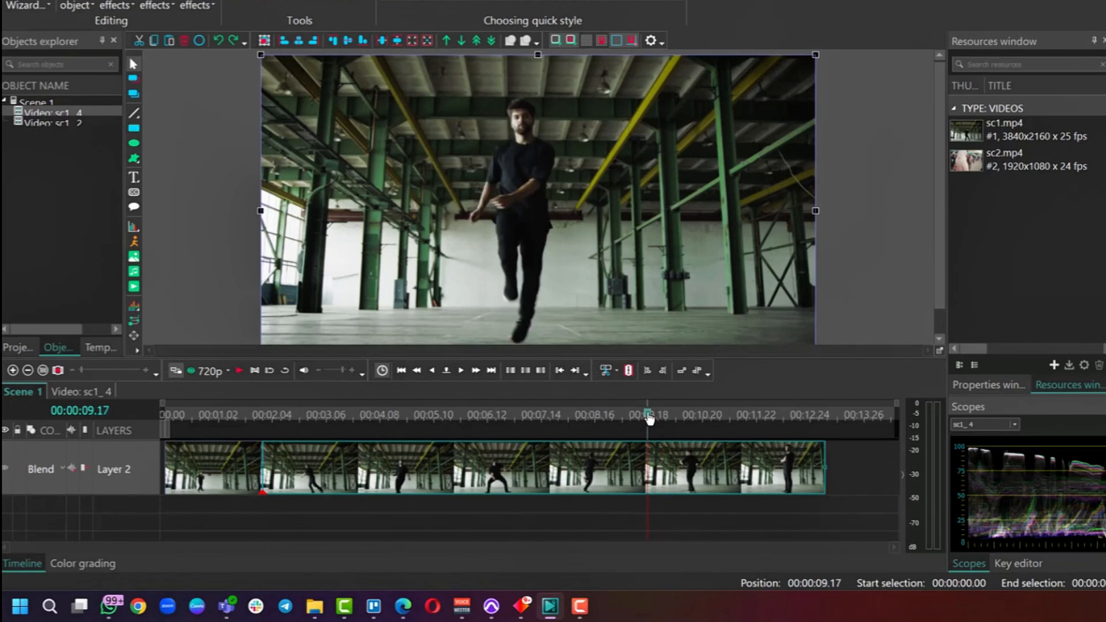
mouse_move(744, 467)
drag(648, 416, 646, 416)
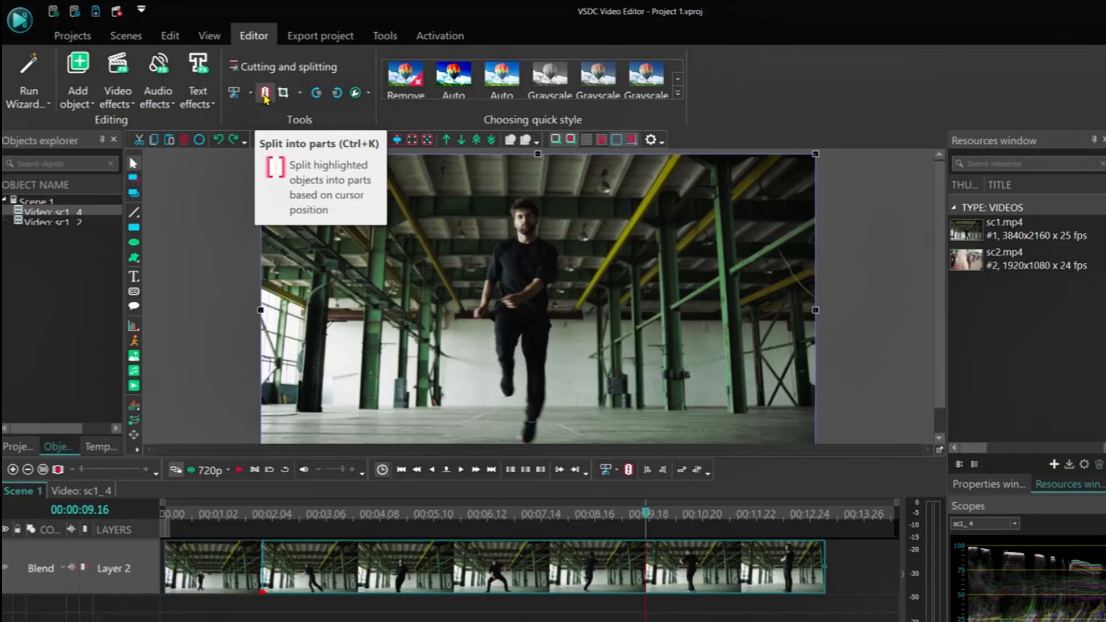
click(265, 94)
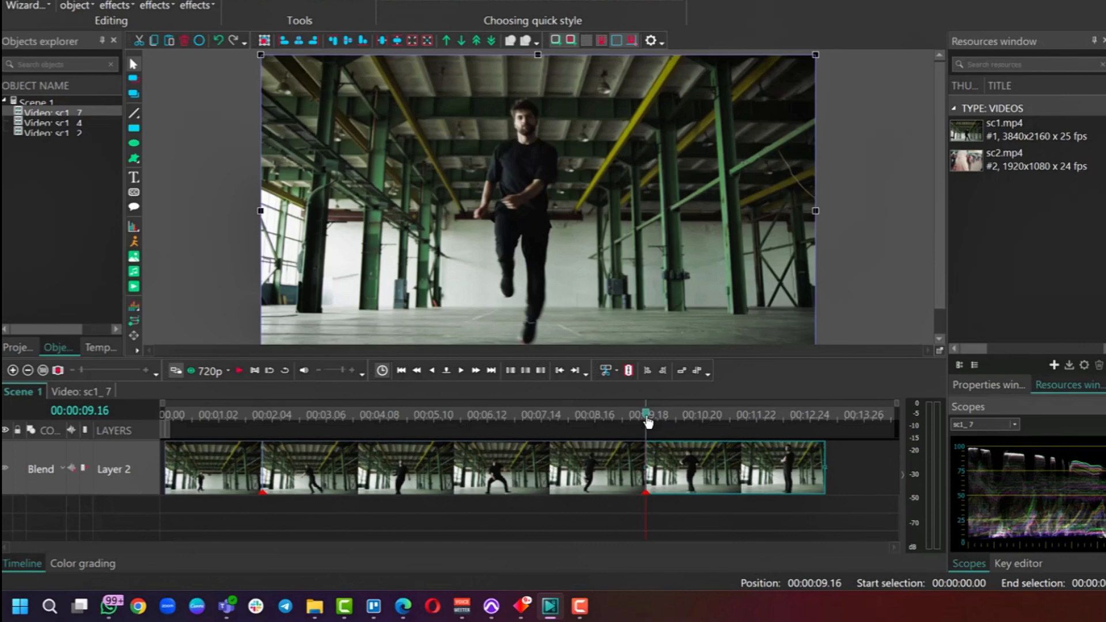
- Split the last clip part at 00:00:11.10 and delete the piece between 00:00:09.16 and 00:00:11.10
click(737, 416)
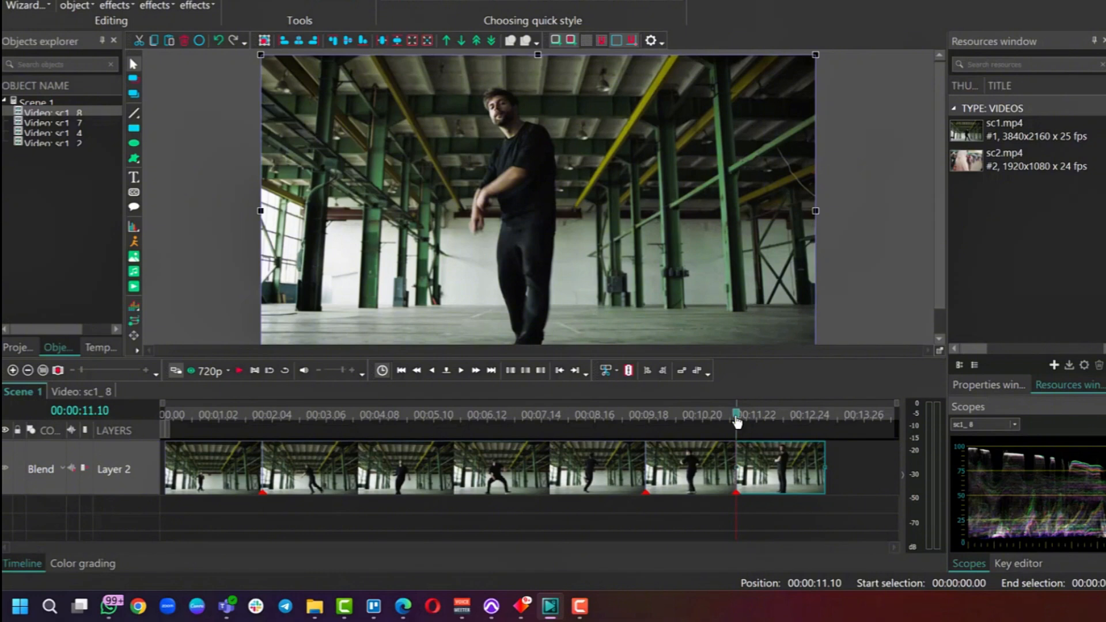
click(707, 467)
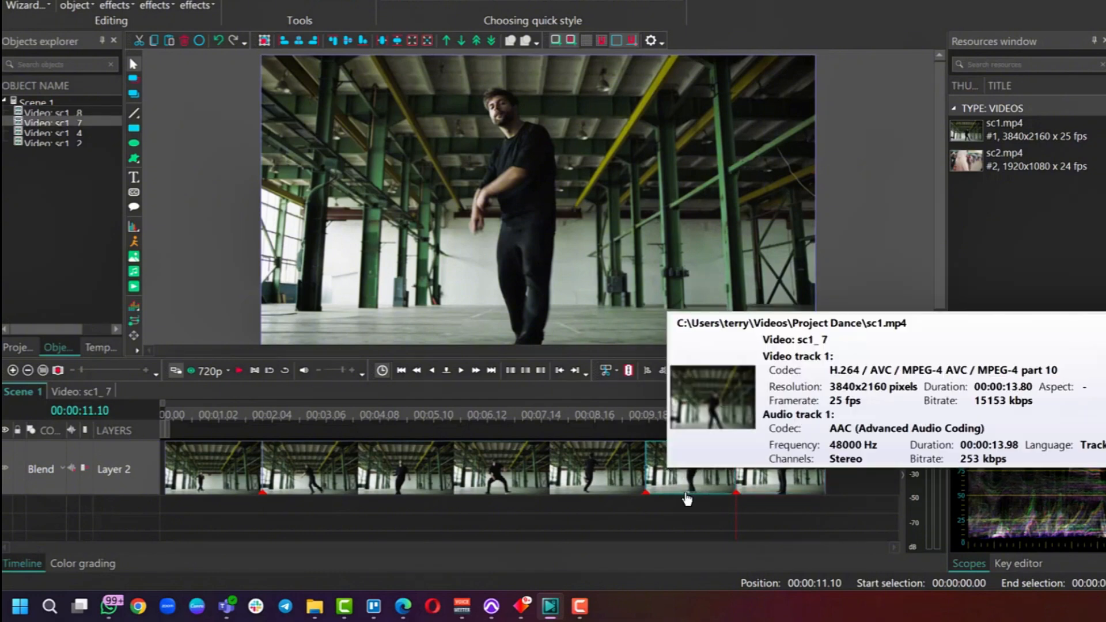
key(Delete)
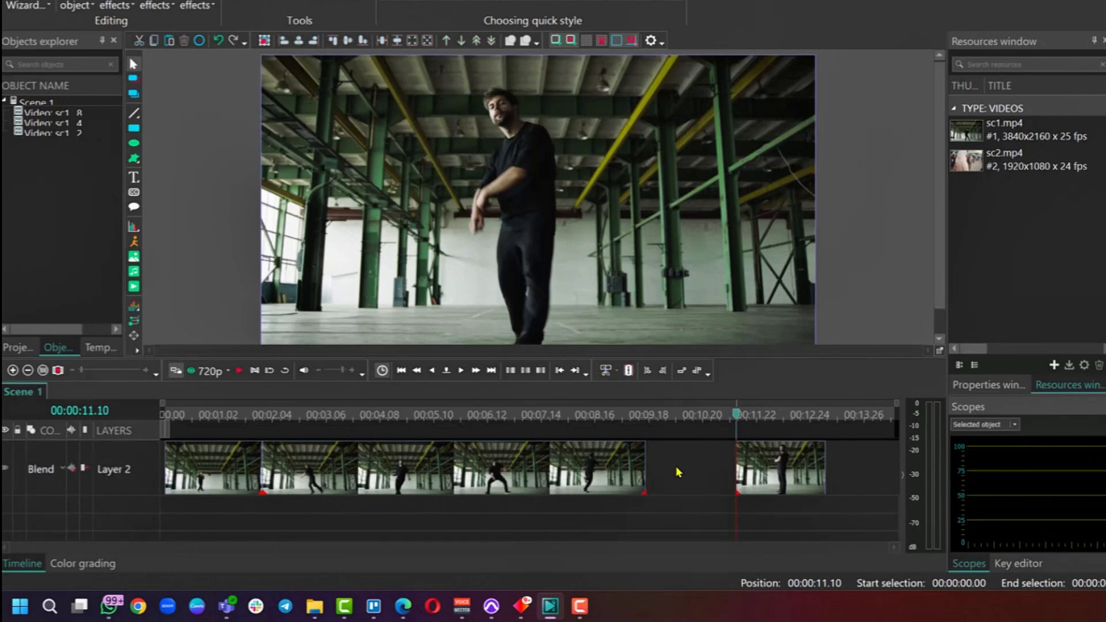
key(ctrl+z)
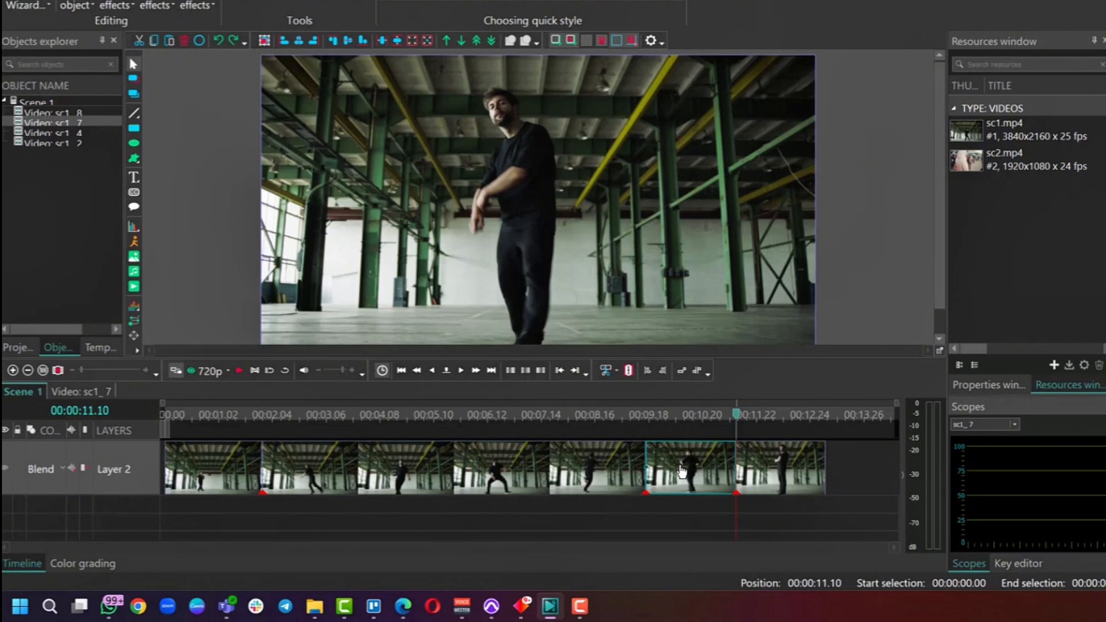
key(Delete)
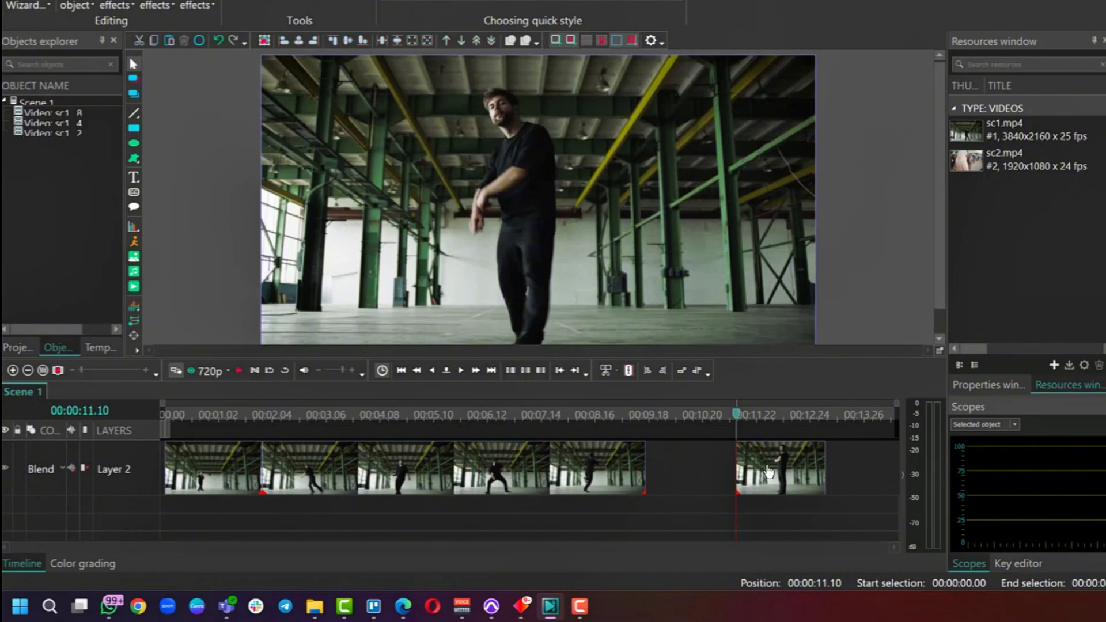
- Move the last clip piece against the preceding one to close the gap, and trim its end shorter
click(634, 465)
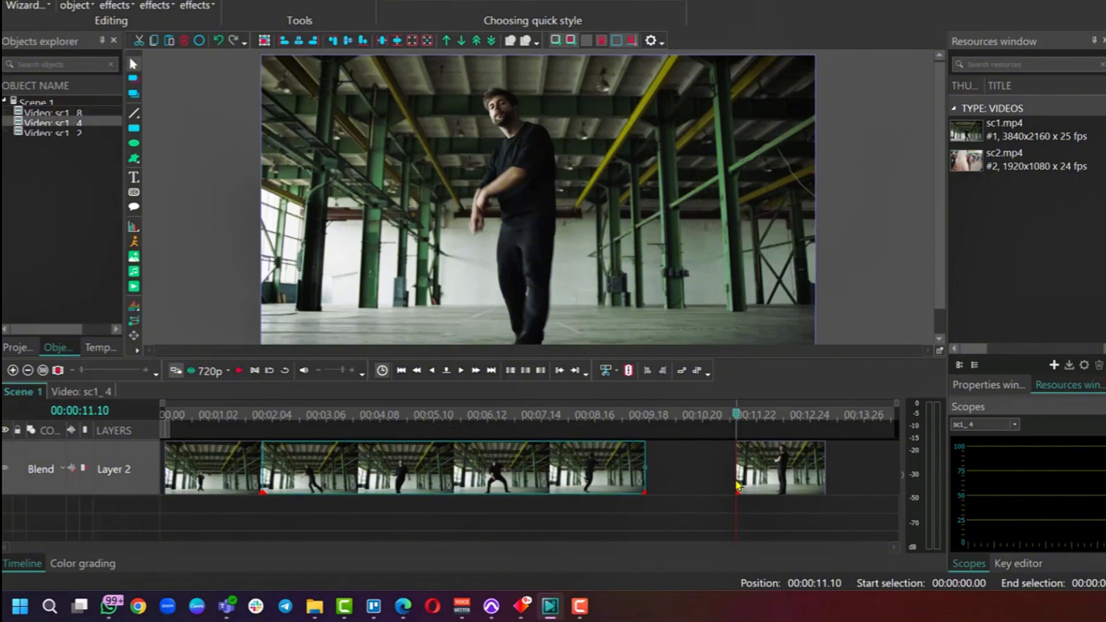
drag(801, 473, 705, 462)
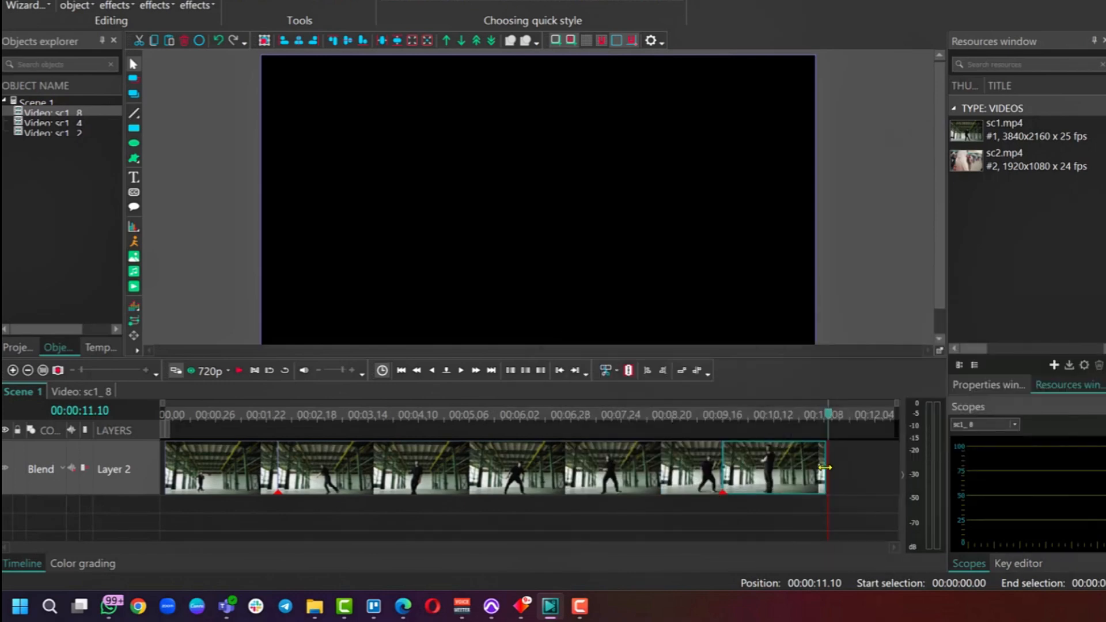
mouse_move(825, 468)
mouse_down()
mouse_move(790, 469)
mouse_move(819, 469)
mouse_up()
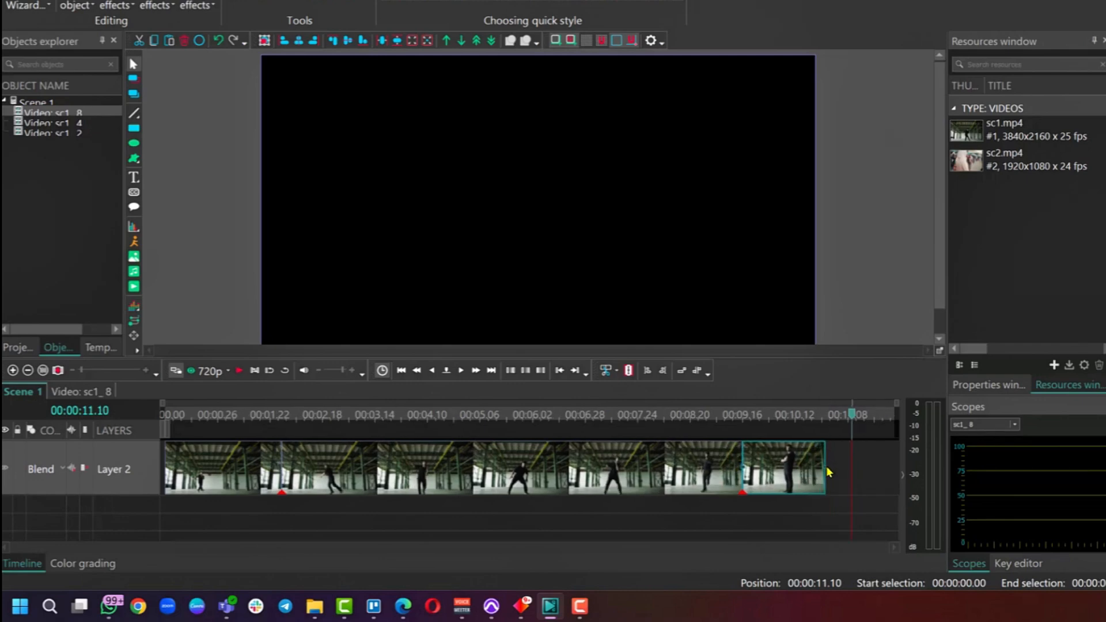
drag(826, 461, 800, 470)
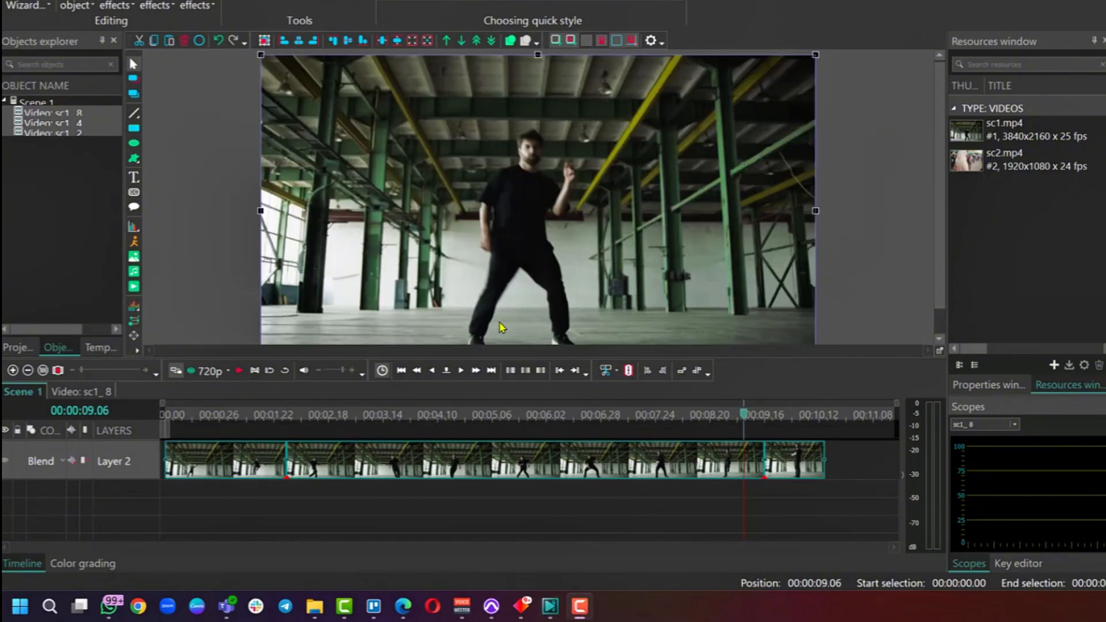
click(134, 181)
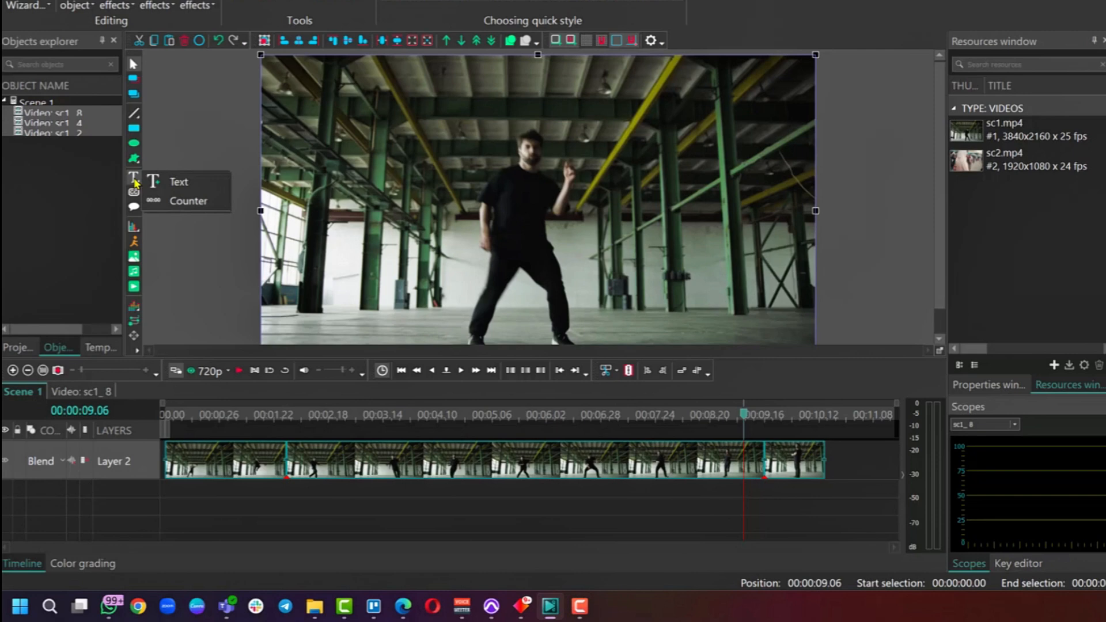
click(179, 182)
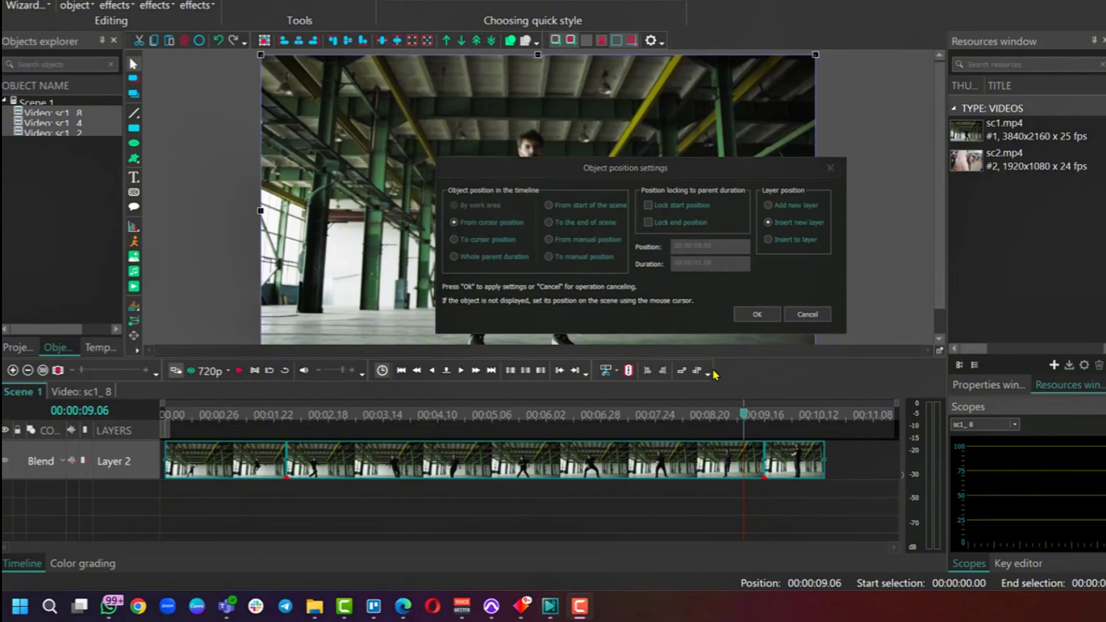
click(807, 314)
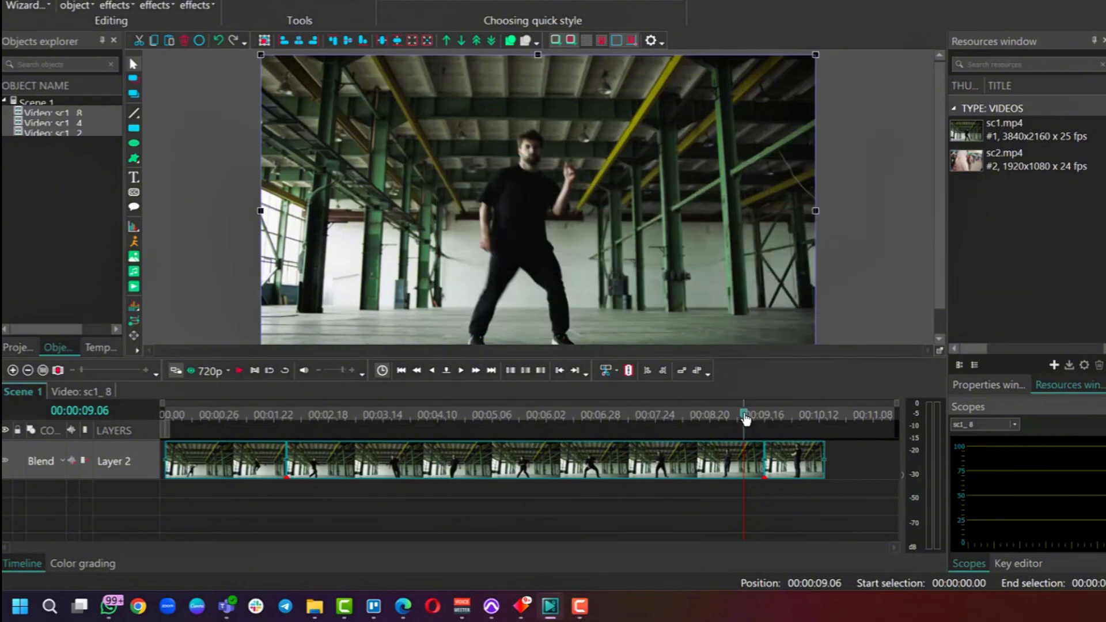
- Add a text object from the scene start on a new layer, with a two-line title of the dancer's name and DANCER over the lower frame
drag(744, 416, 135, 451)
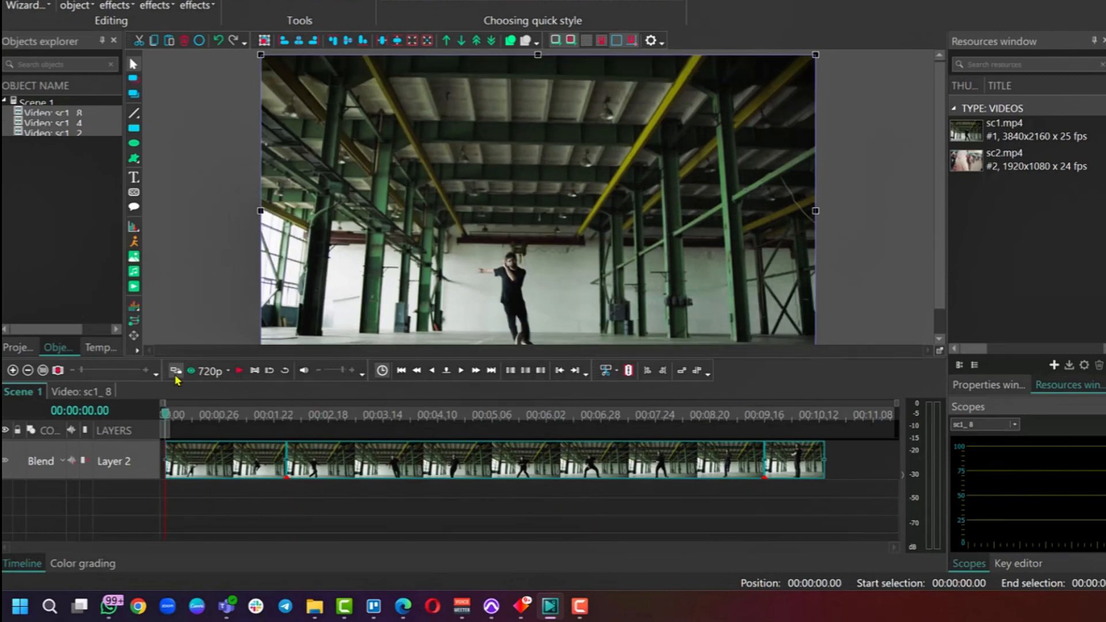
click(133, 177)
click(176, 181)
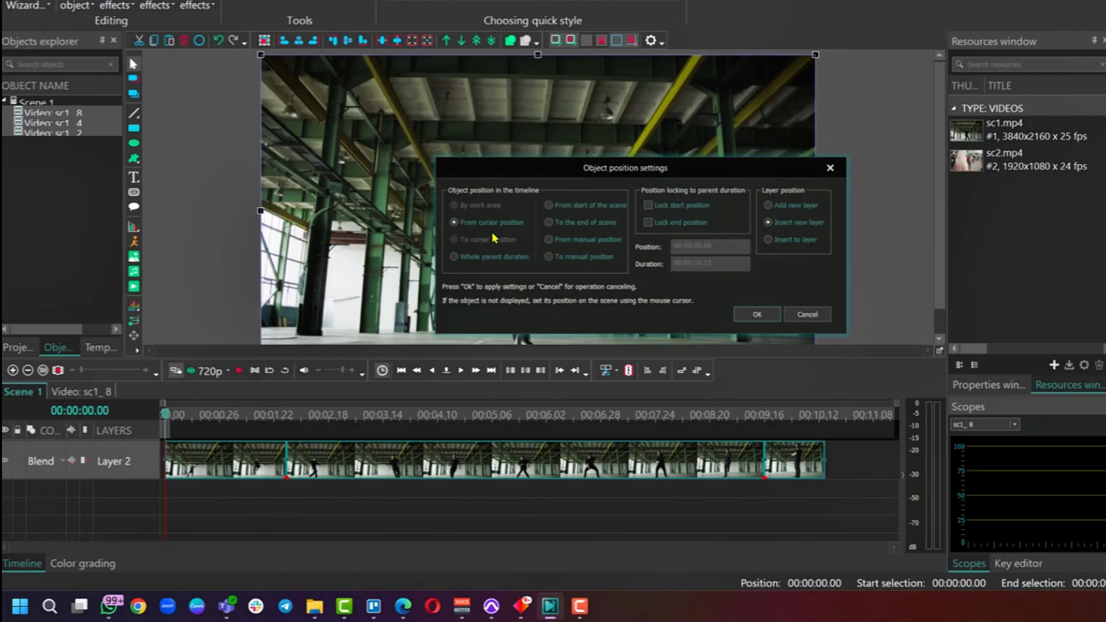
click(757, 315)
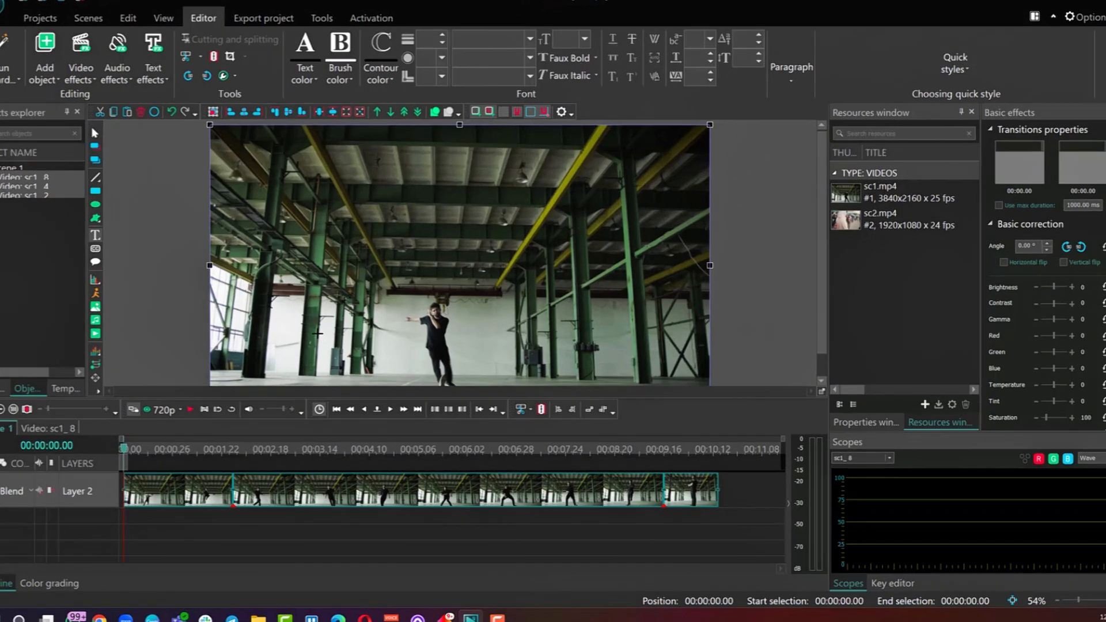
drag(328, 333, 605, 383)
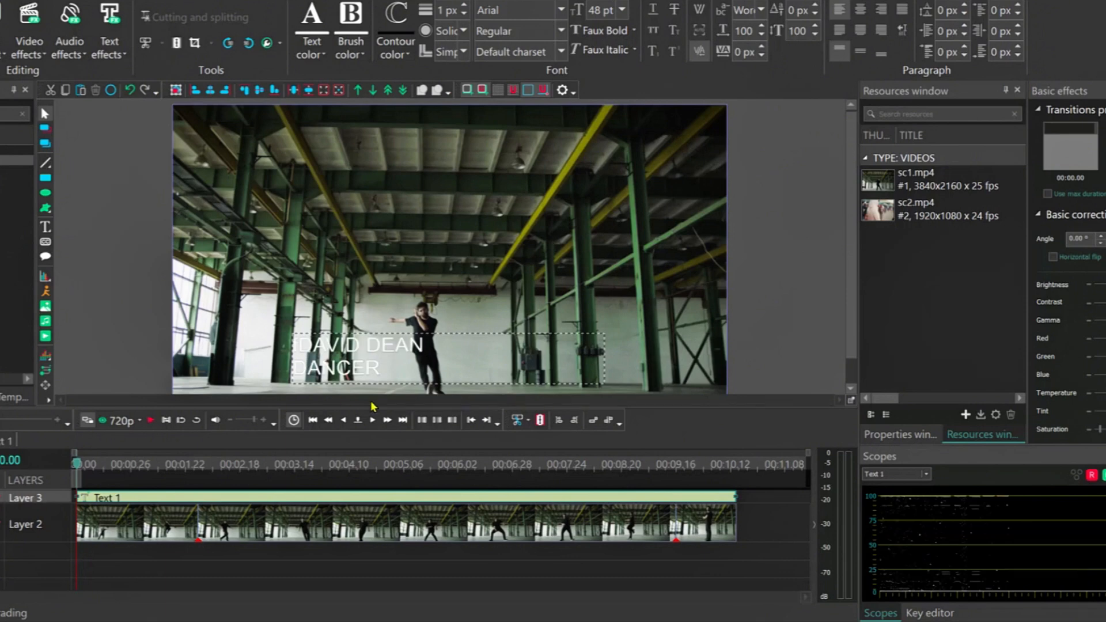
- Remove the stray letter in front of the dancer's name in the title's first line
drag(425, 346, 292, 345)
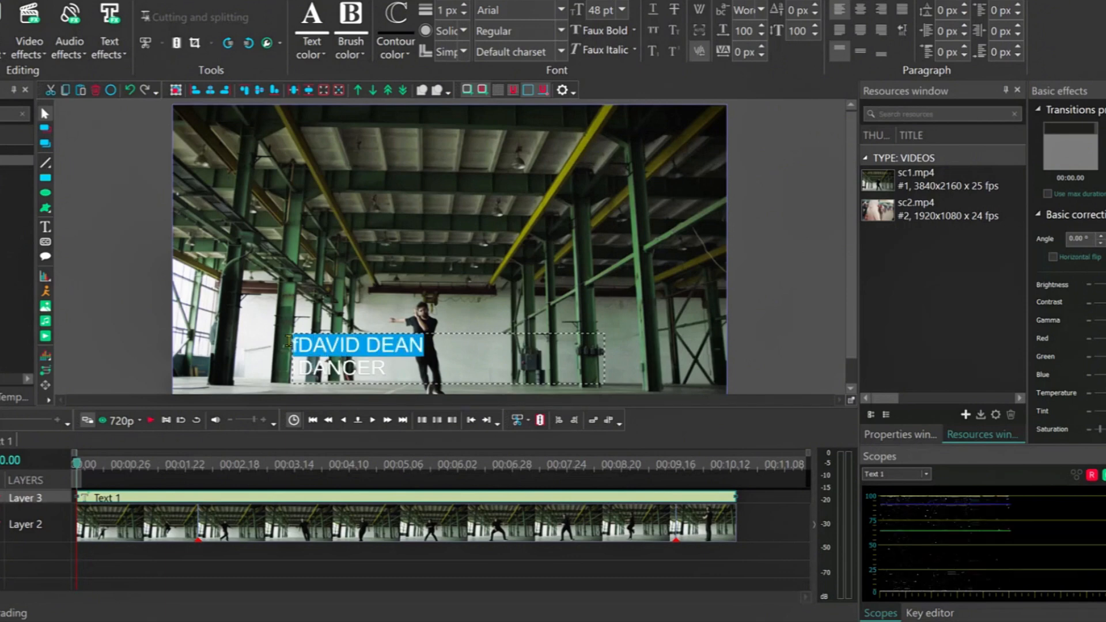
click(301, 346)
key(BackSpace)
- Set the name line of the title to dark red text with the Extra bold Faux Bold weight
drag(418, 346, 293, 348)
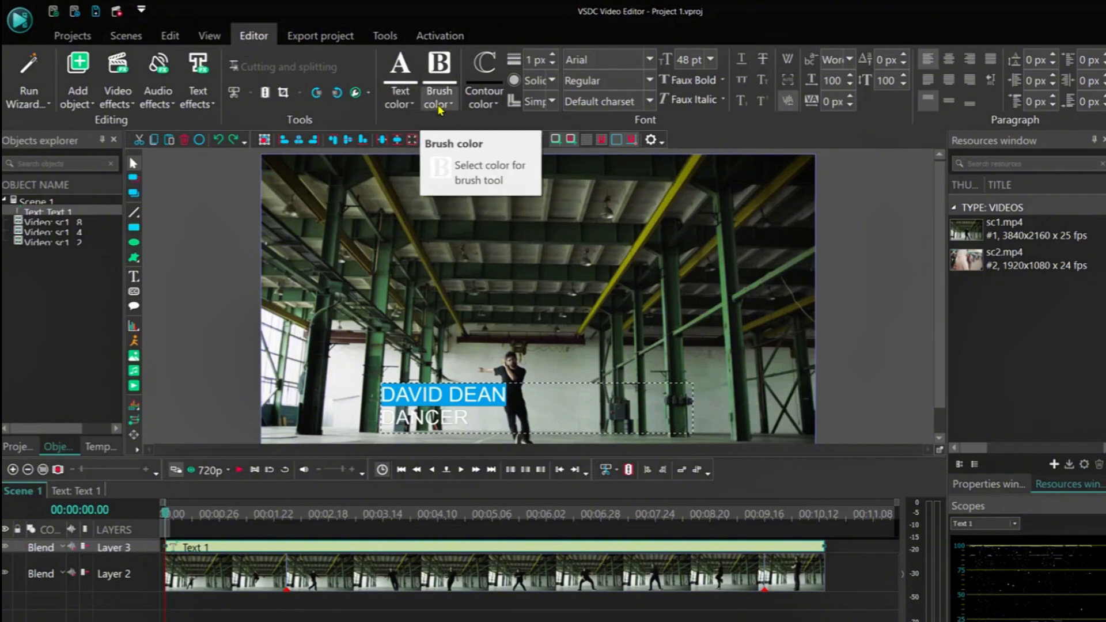
click(406, 104)
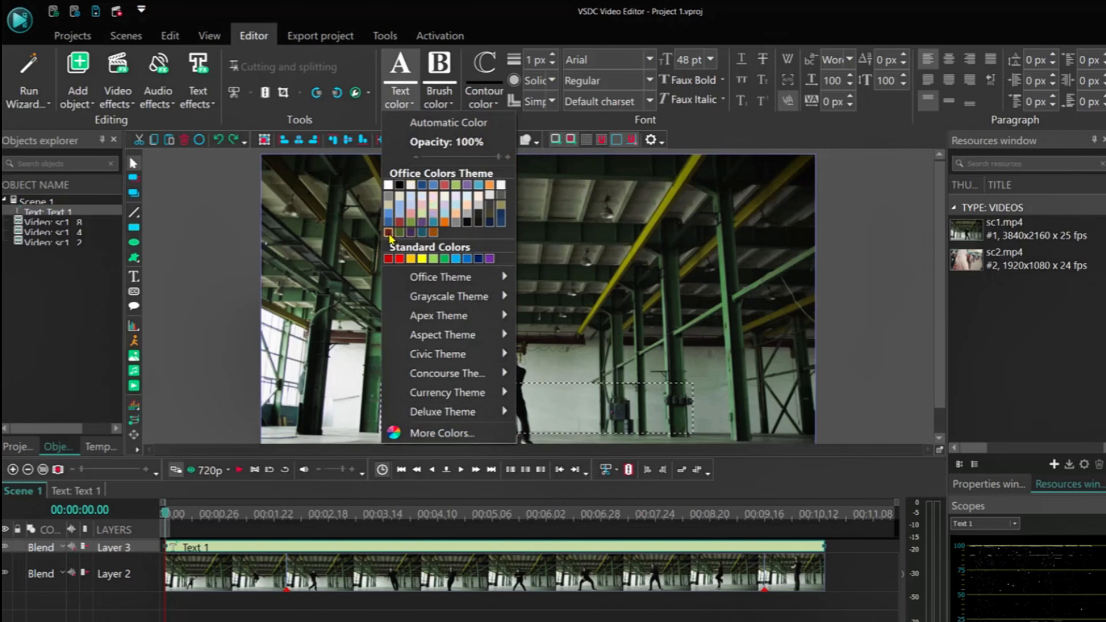
click(389, 233)
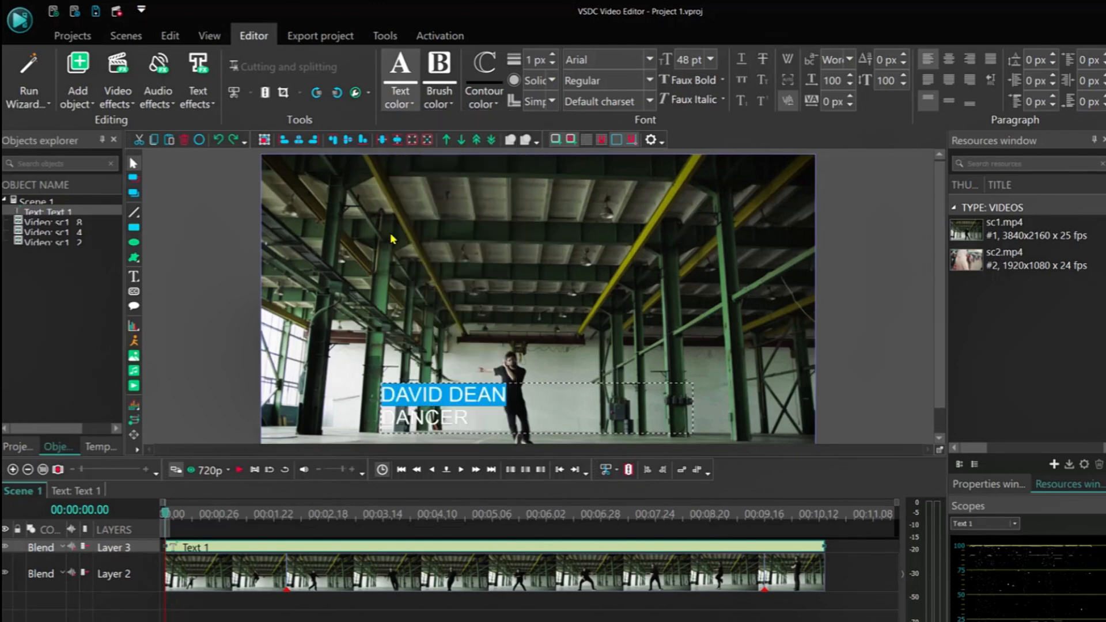
click(724, 80)
click(700, 157)
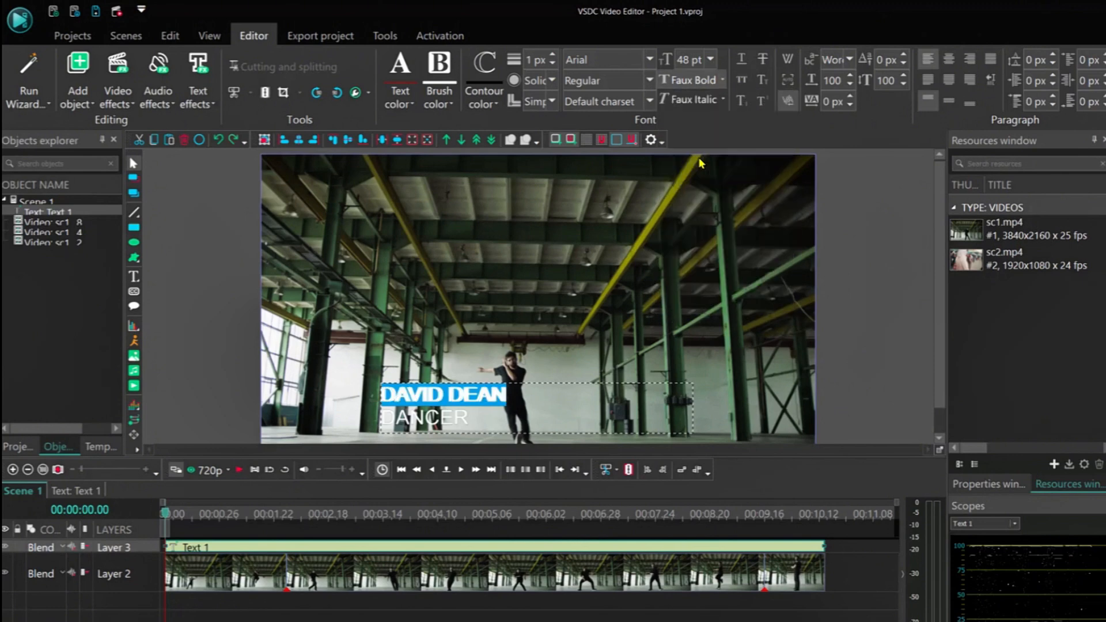
click(723, 81)
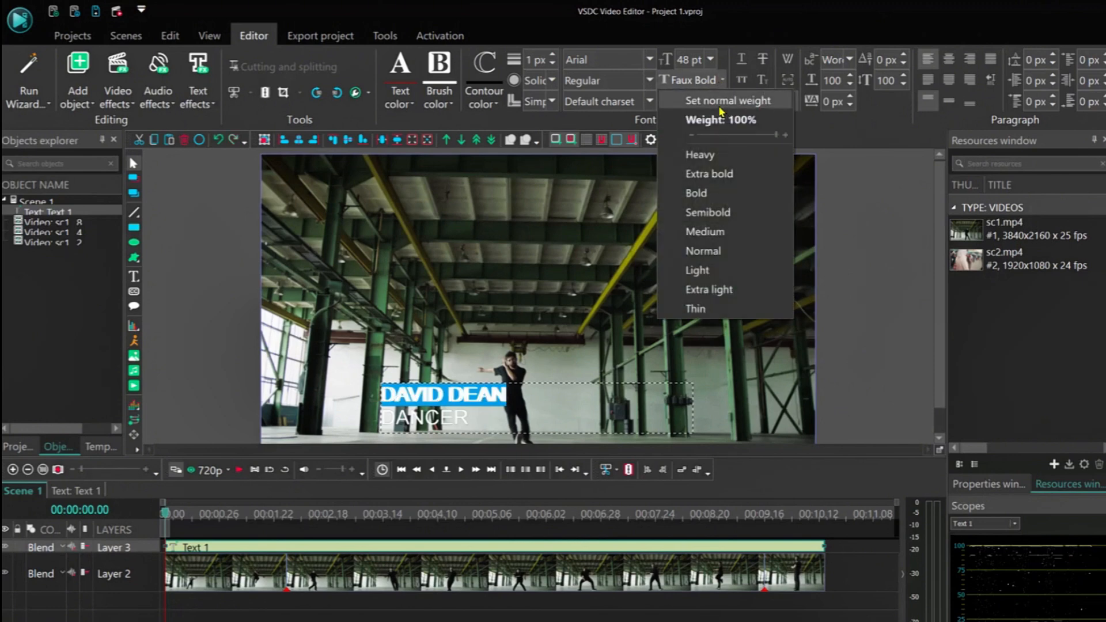
click(713, 175)
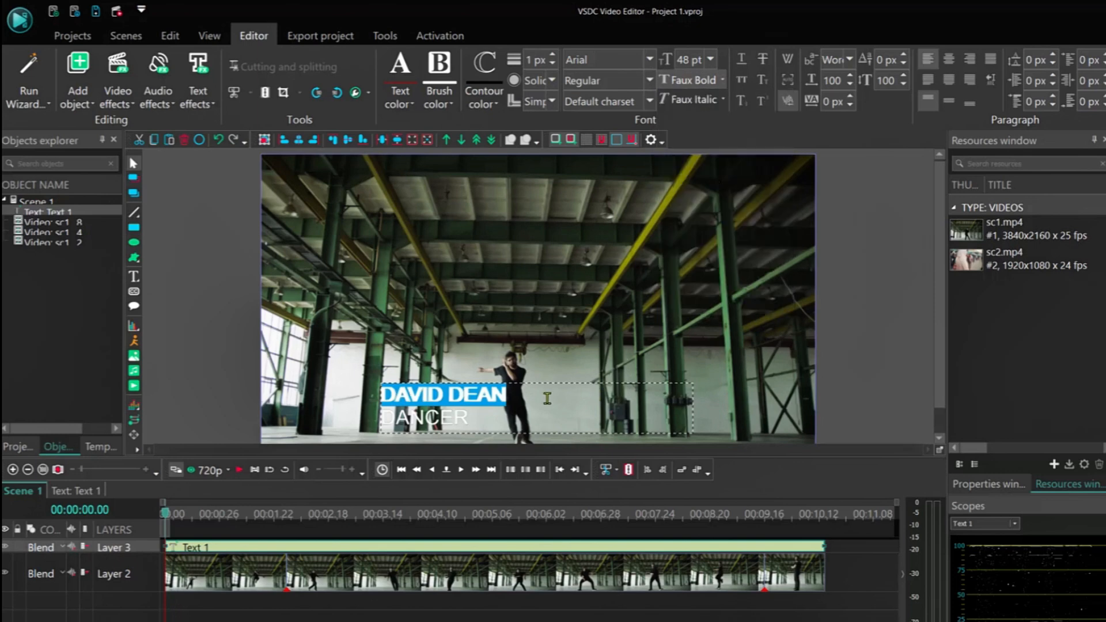
- Give the name line of the title the brush color White, Background 1
click(444, 102)
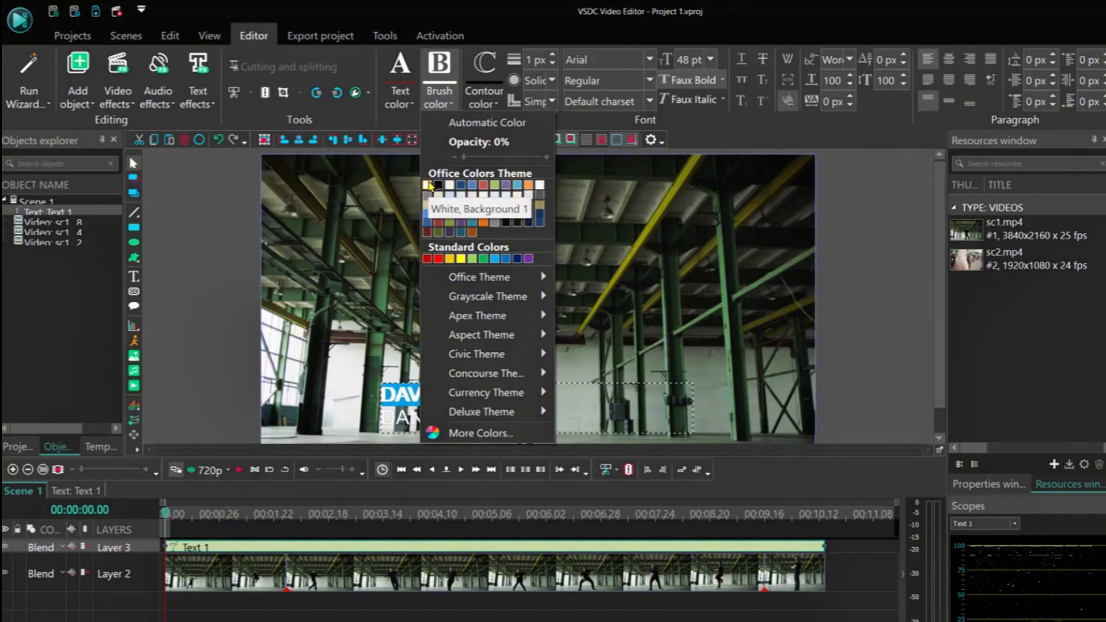
click(431, 184)
click(456, 412)
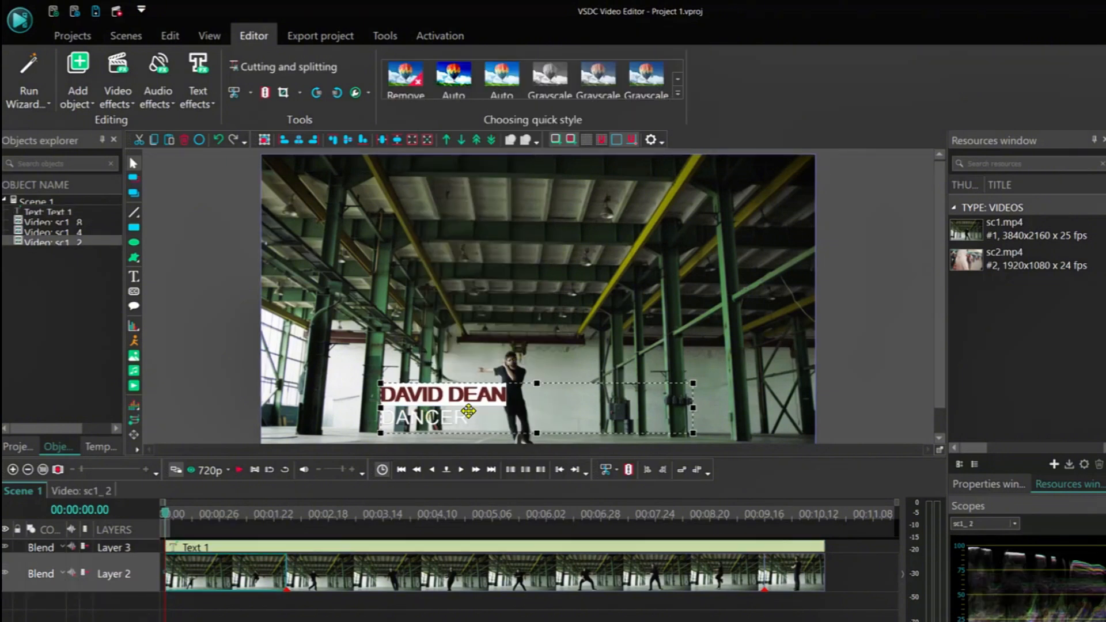
- Give the DANCER line of the title a blue brush color and the Bold Faux Bold weight
double_click(467, 413)
drag(470, 417, 379, 413)
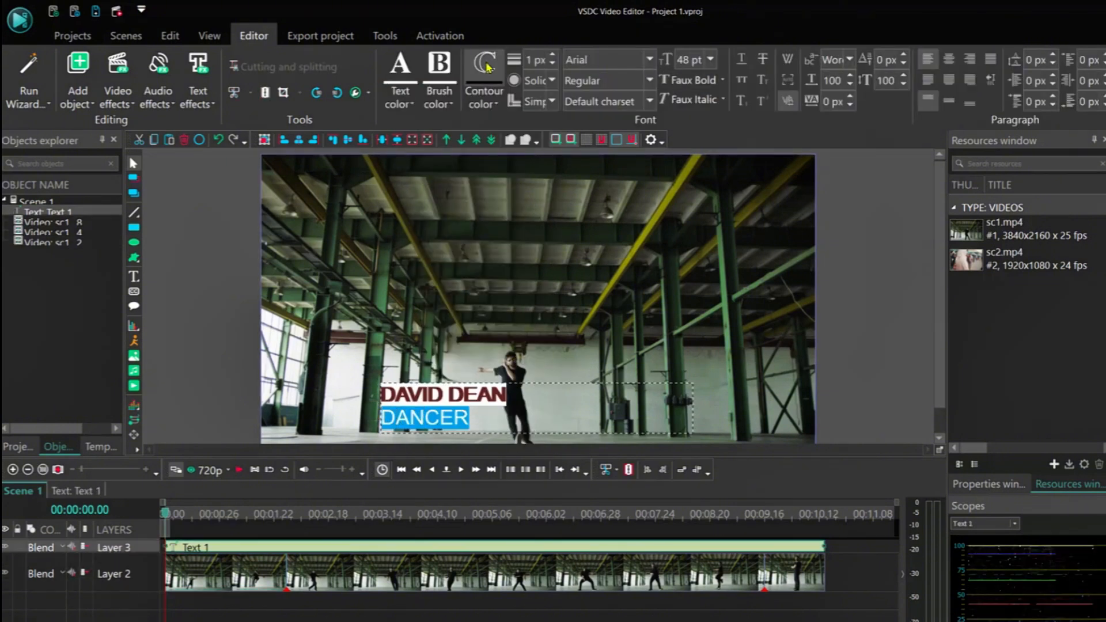
click(440, 99)
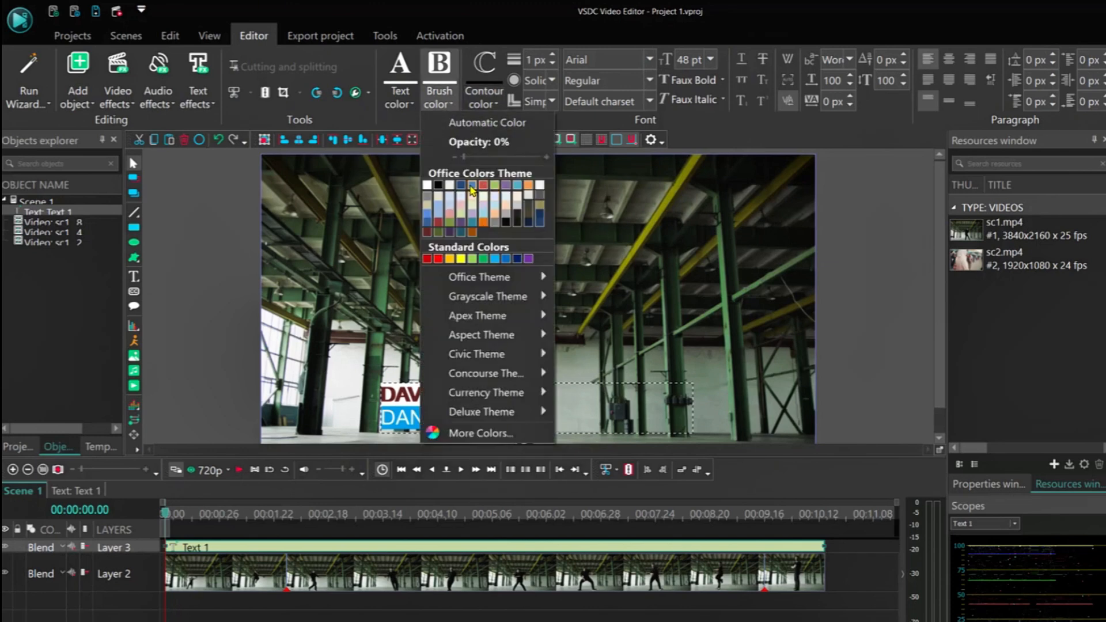
click(472, 187)
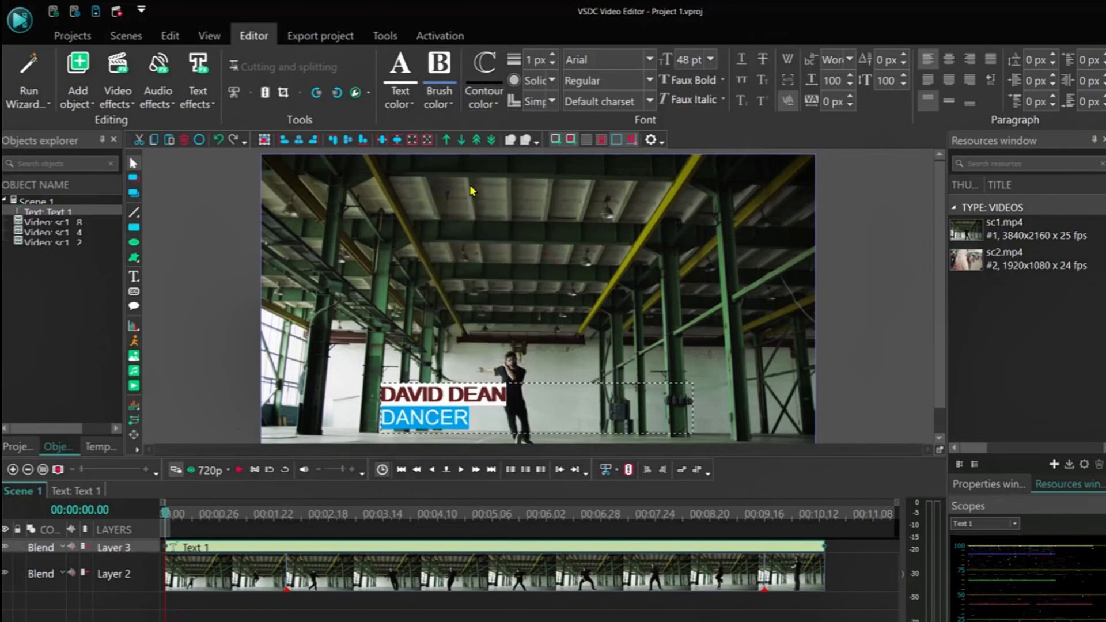
click(723, 80)
click(710, 193)
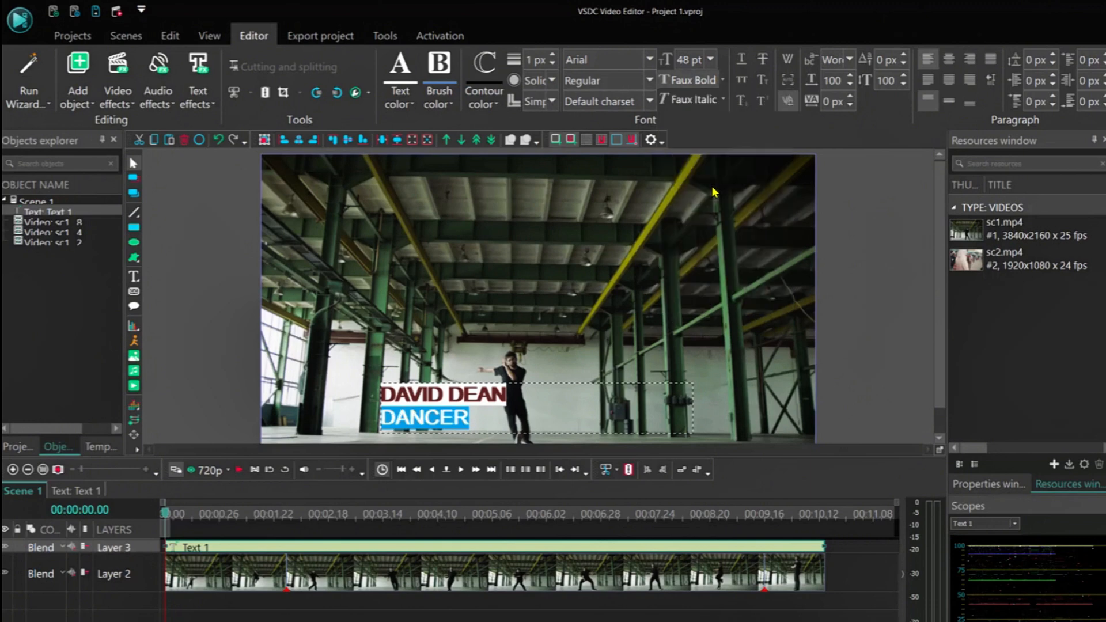
click(630, 276)
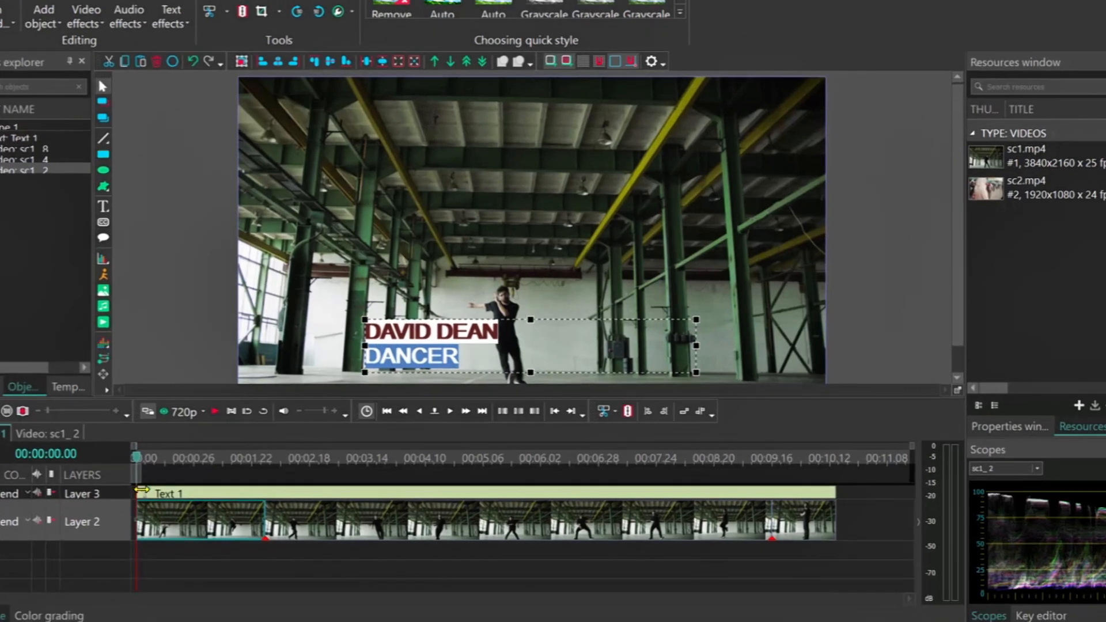
- Trim the start of Text 1 to about 00:00:00.11 and play the scene to preview when the title appears
drag(167, 545, 193, 553)
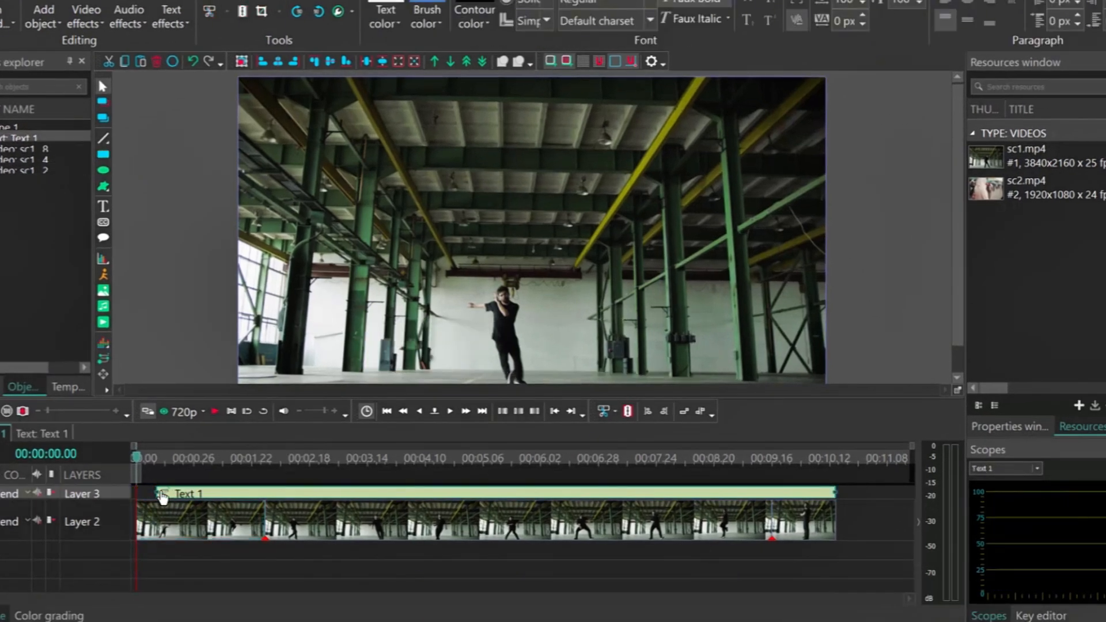
drag(168, 501, 164, 493)
key(space)
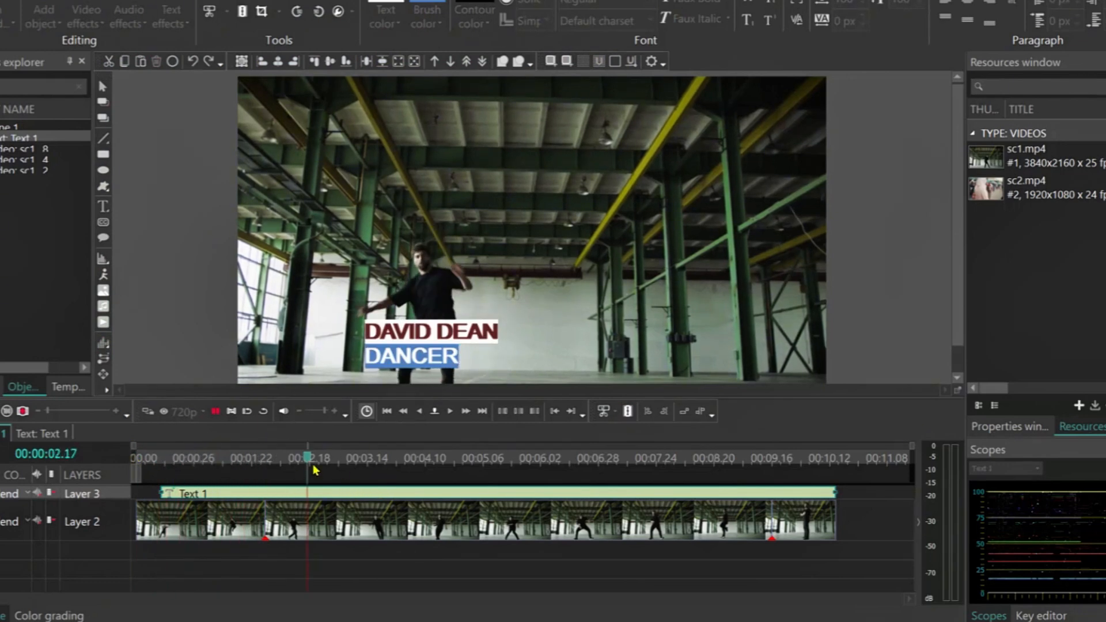
- Shorten the end of Text 1 so the title lasts about 00:00:01.05, and preview it from the scene start
click(838, 495)
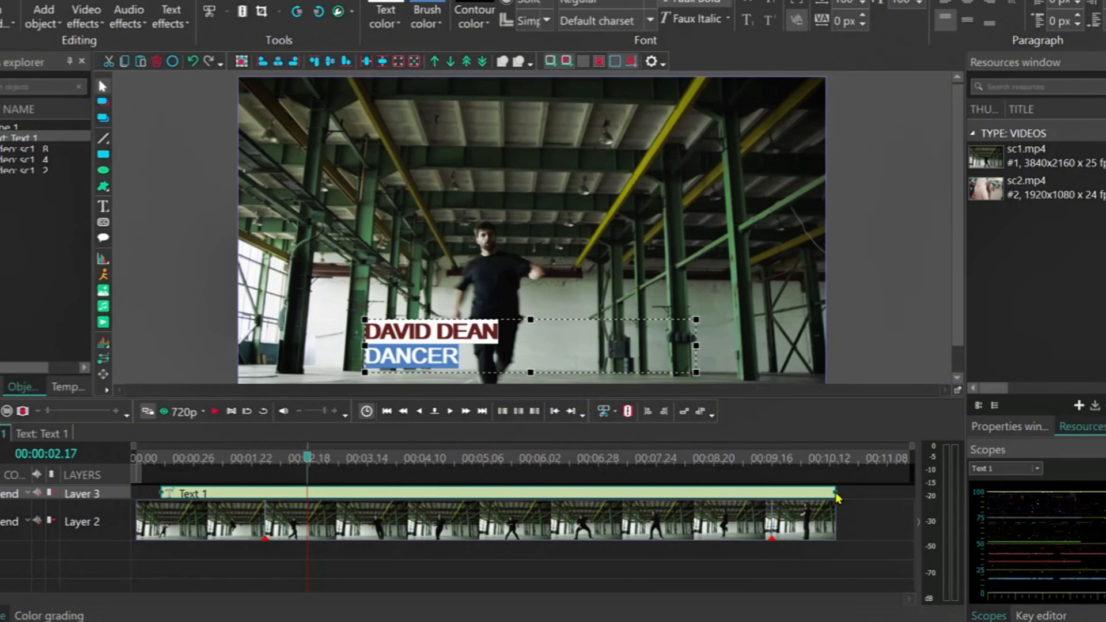
drag(833, 491, 237, 496)
drag(308, 468, 126, 469)
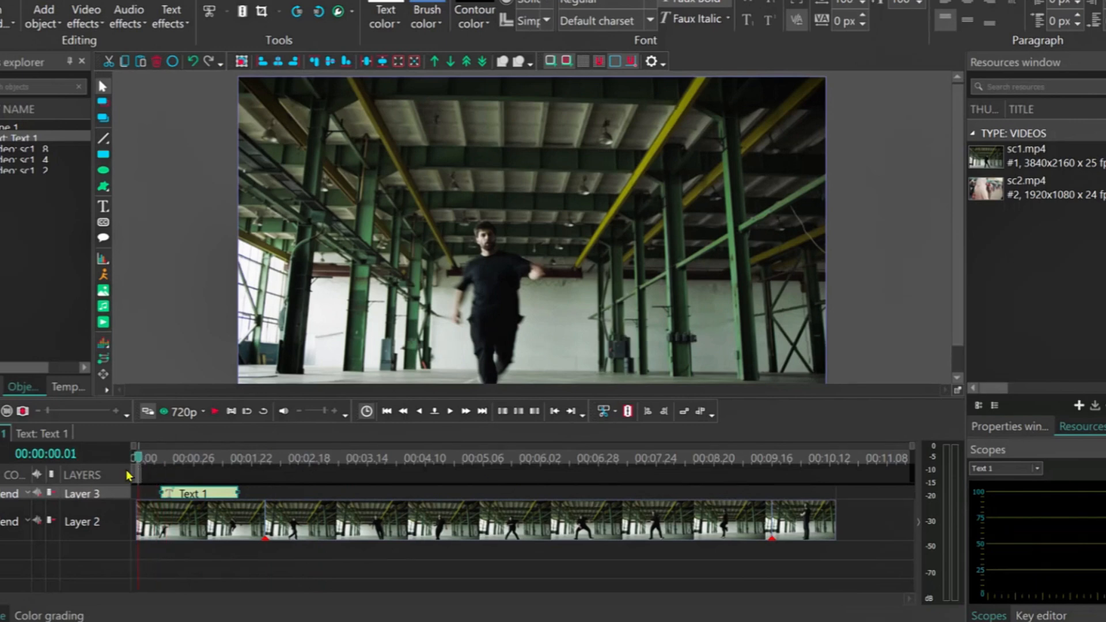
key(space)
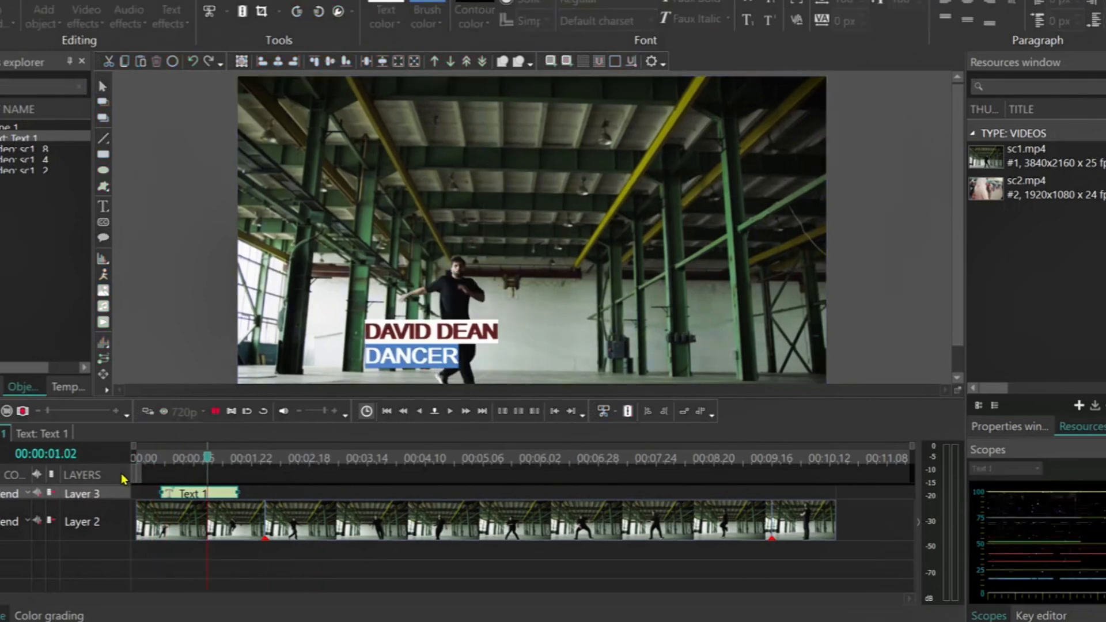
- Add a Push transition to Text 1, positioned from the start of the scene
click(167, 461)
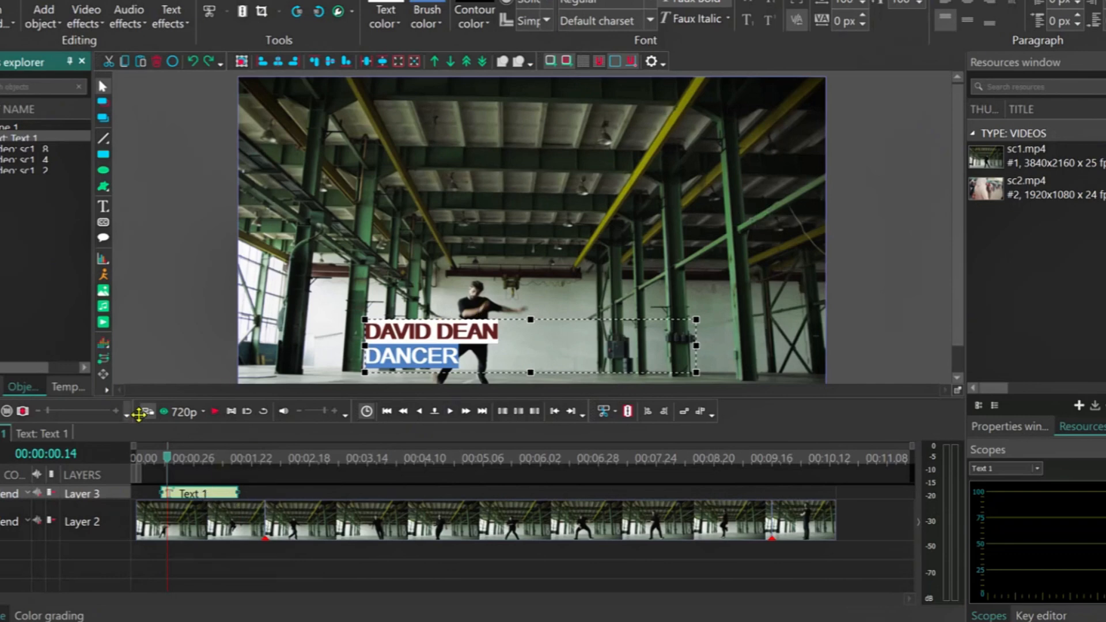
mouse_move(168, 464)
mouse_down()
mouse_move(153, 464)
mouse_move(169, 464)
mouse_up()
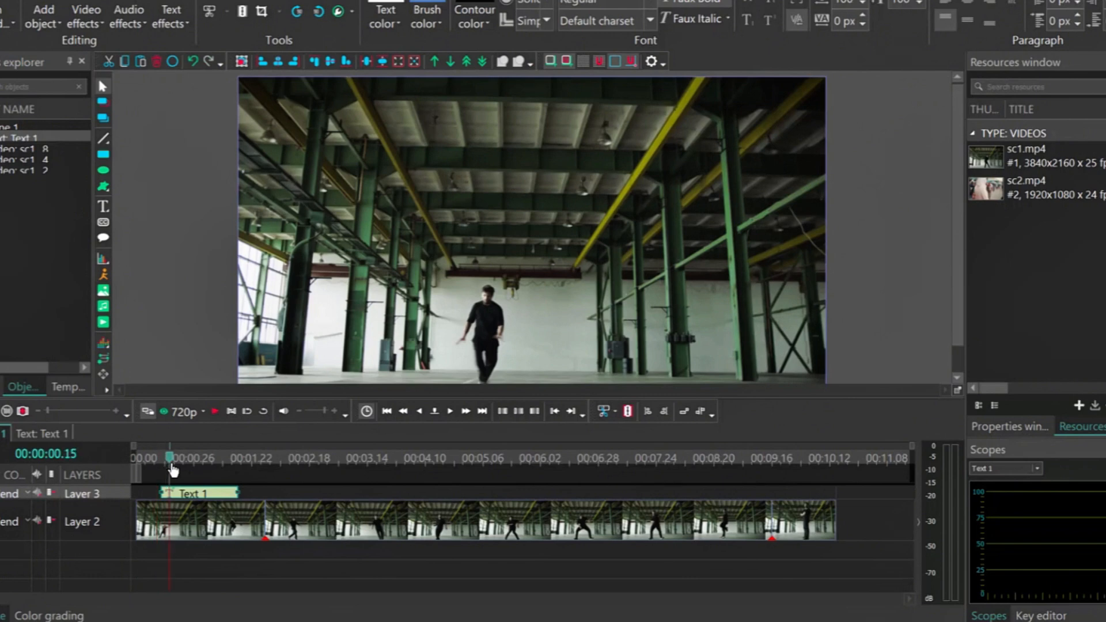
click(86, 26)
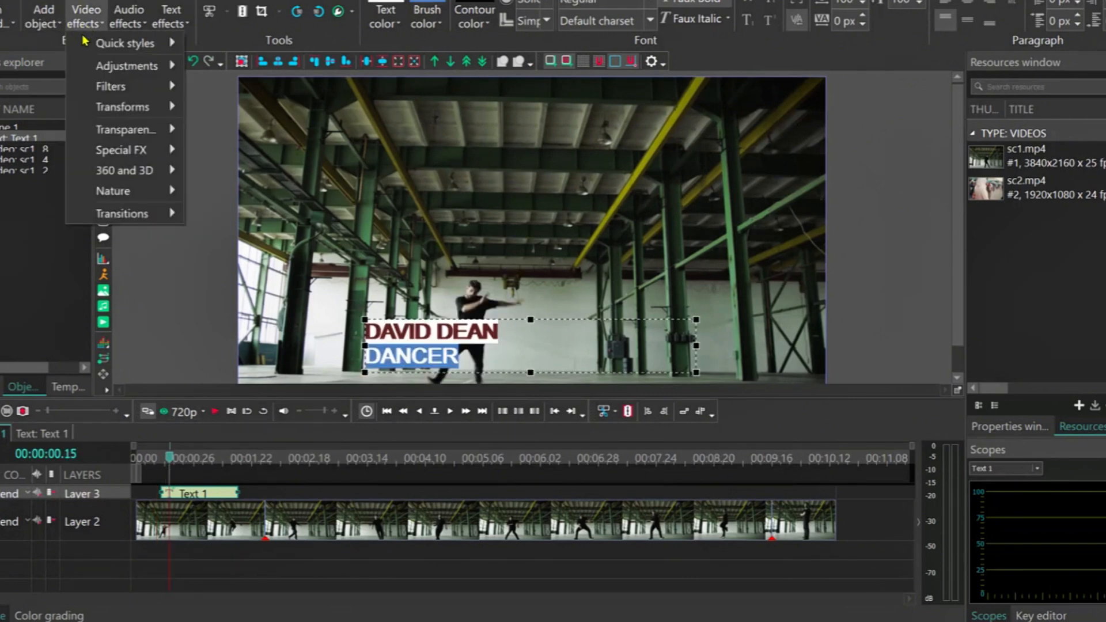
mouse_move(122, 213)
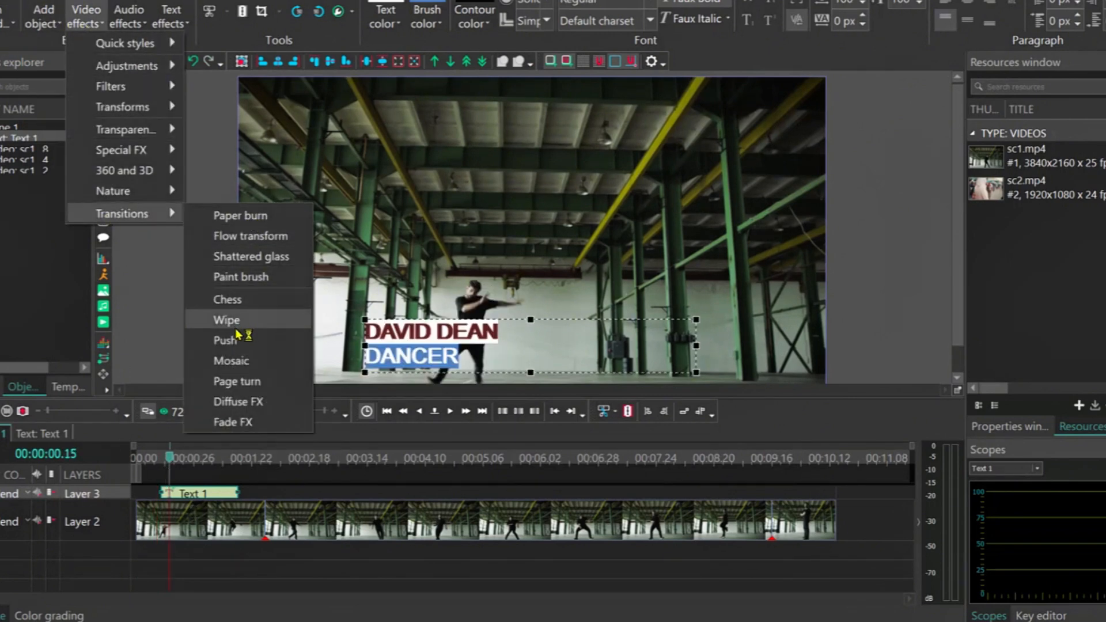
click(245, 349)
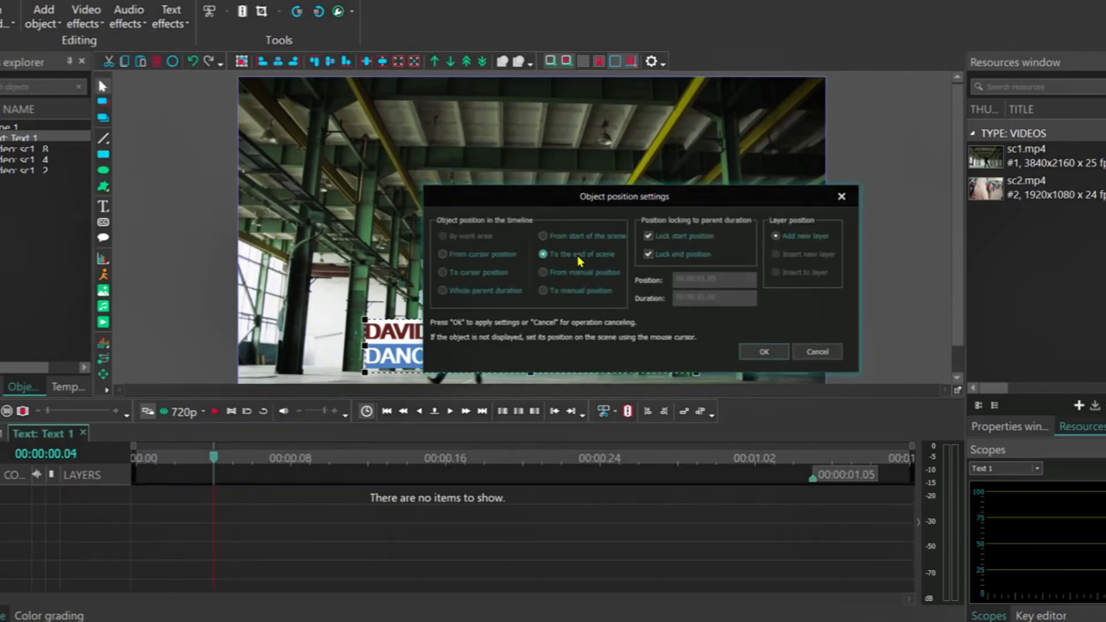
click(570, 236)
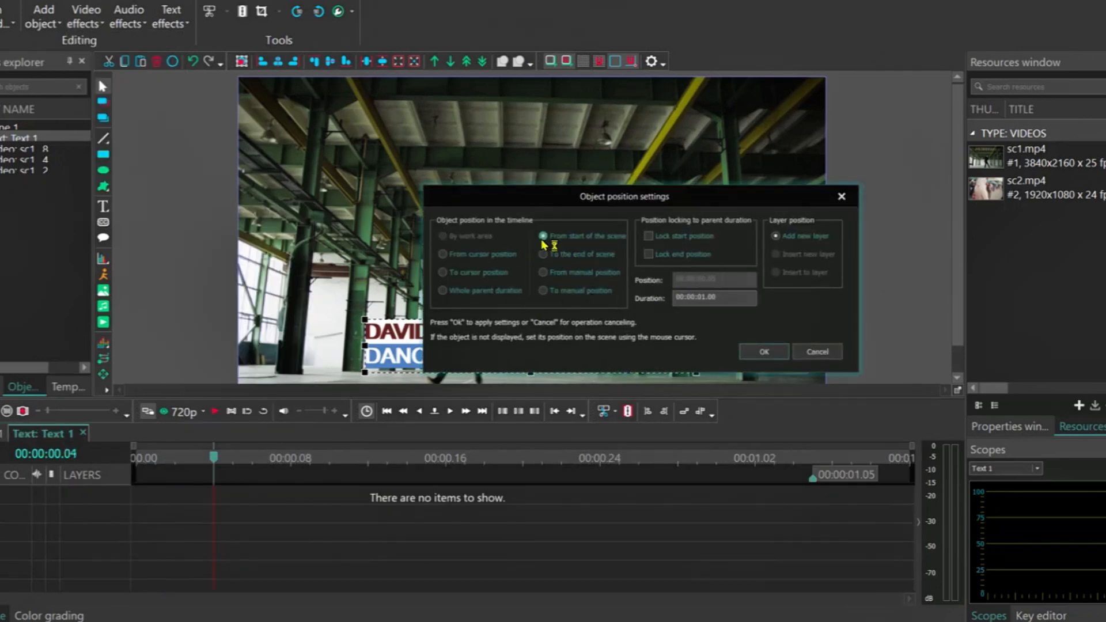
click(764, 352)
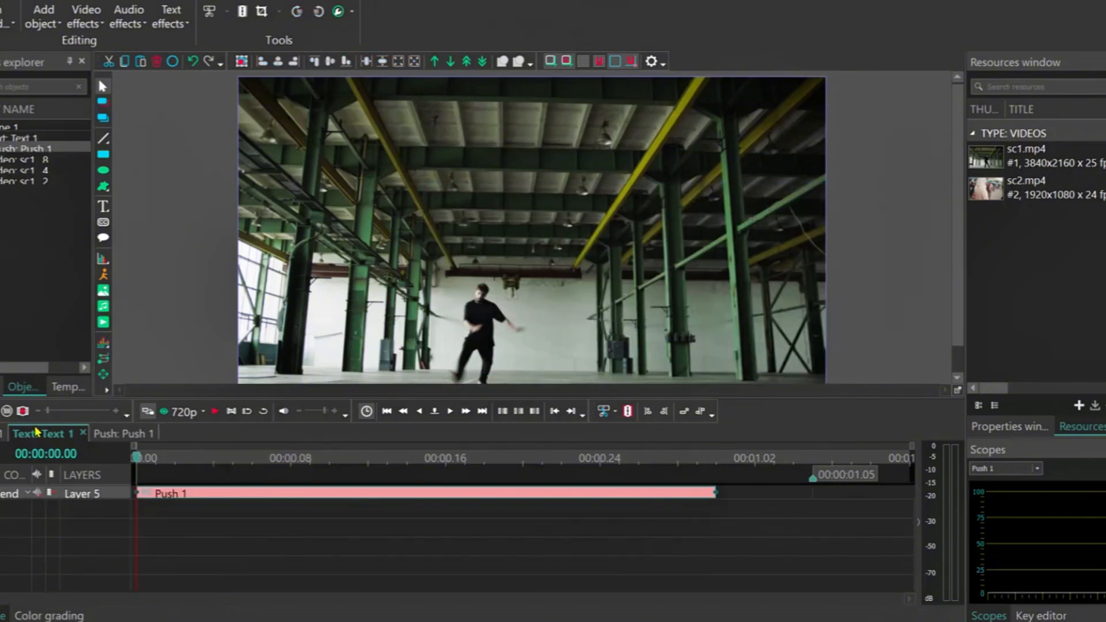
- Return to Scene 1 and play the title from about 00:00:00.07 to preview its Push transition
click(2, 434)
drag(160, 459, 153, 459)
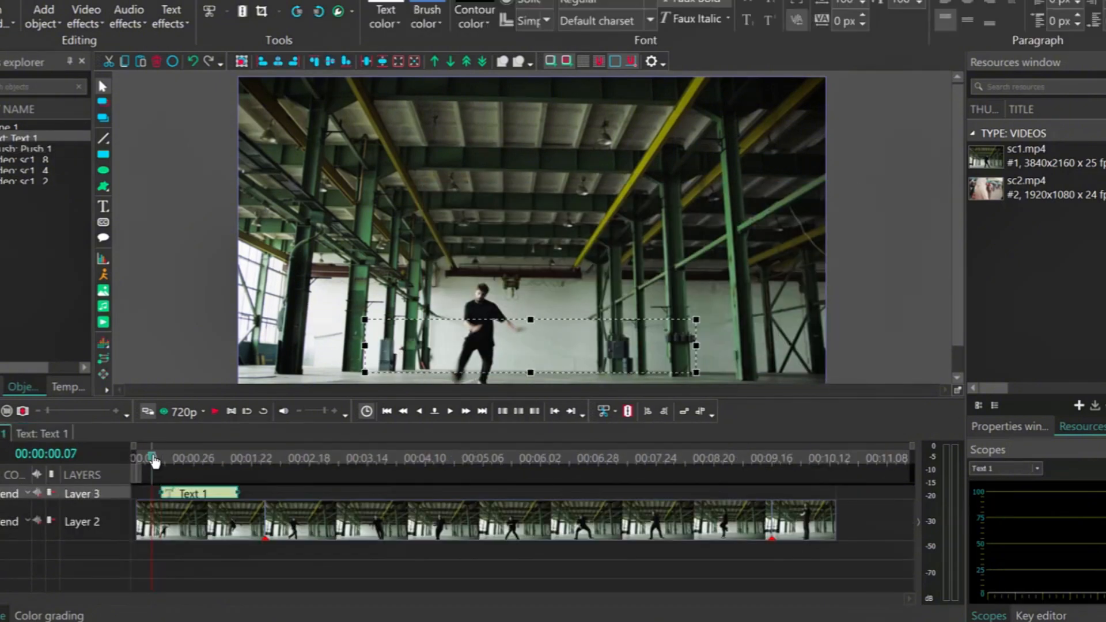
key(space)
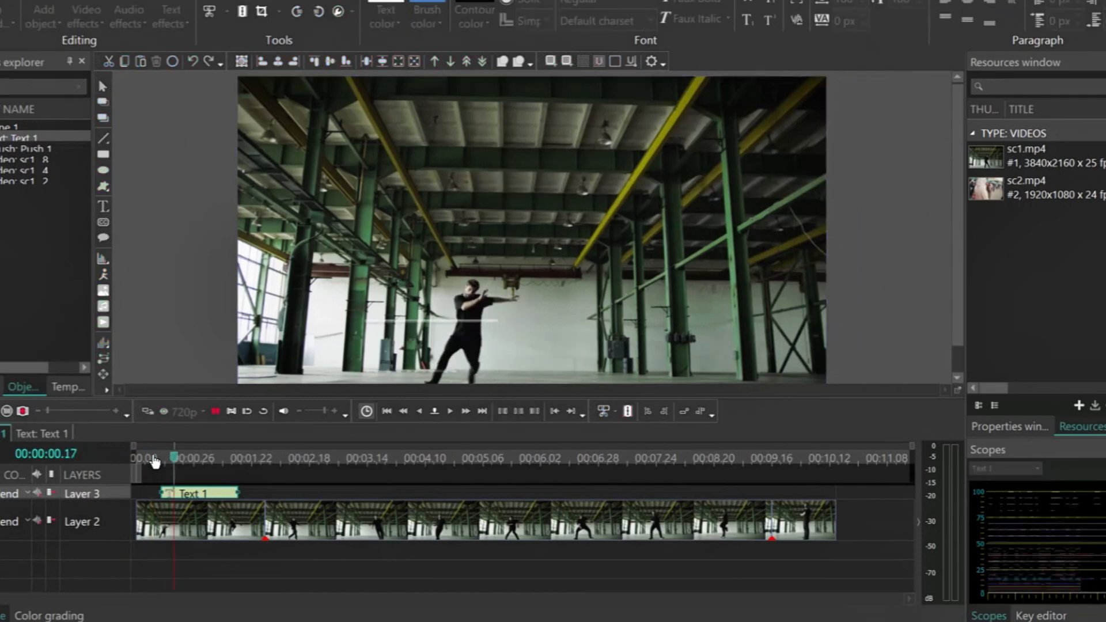
key(space)
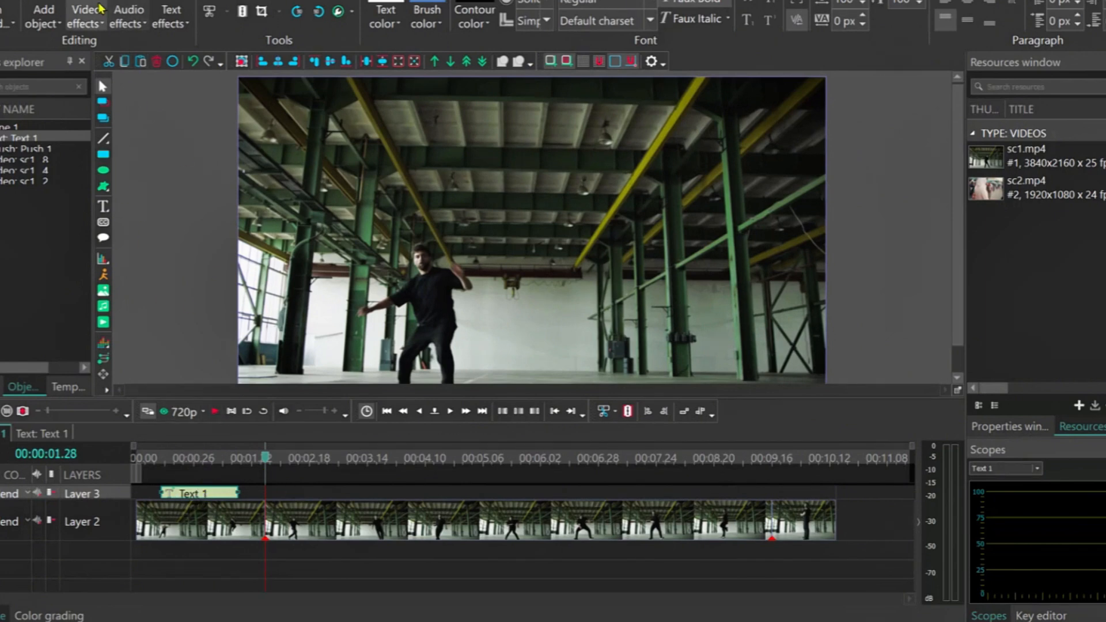
- Add a Wipe transition to Text 1, positioned to the end of the scene
click(85, 17)
mouse_move(143, 215)
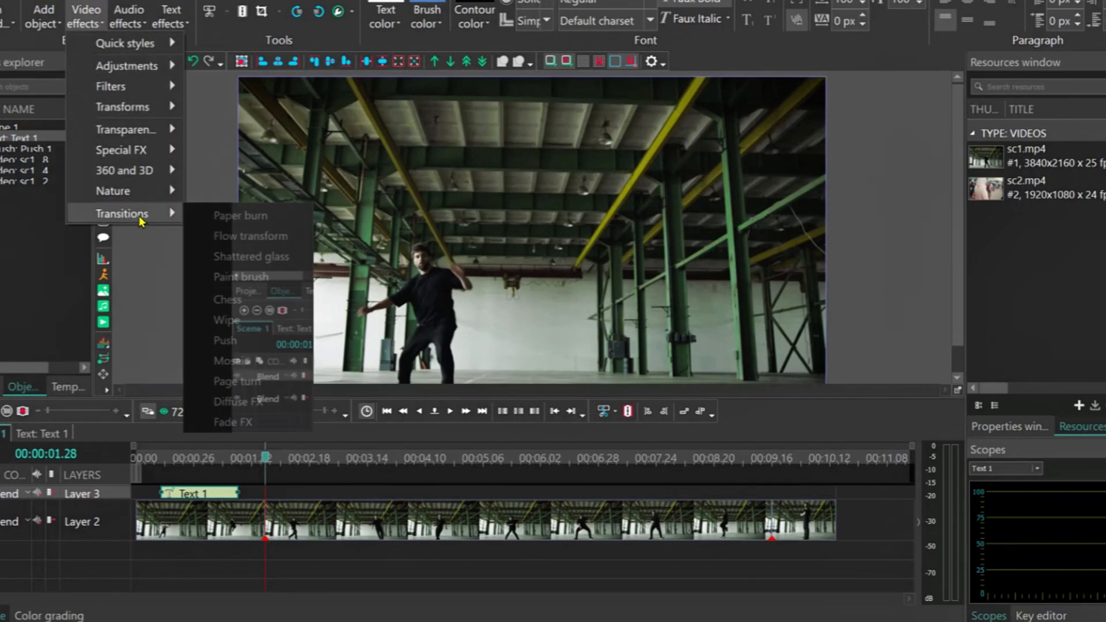
click(228, 321)
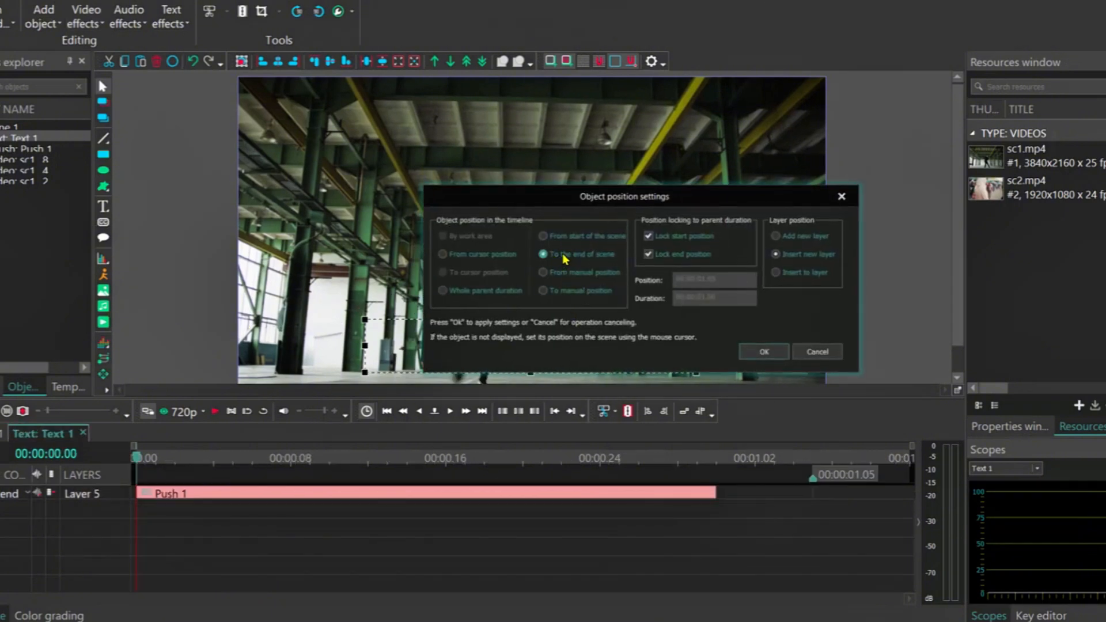
click(760, 350)
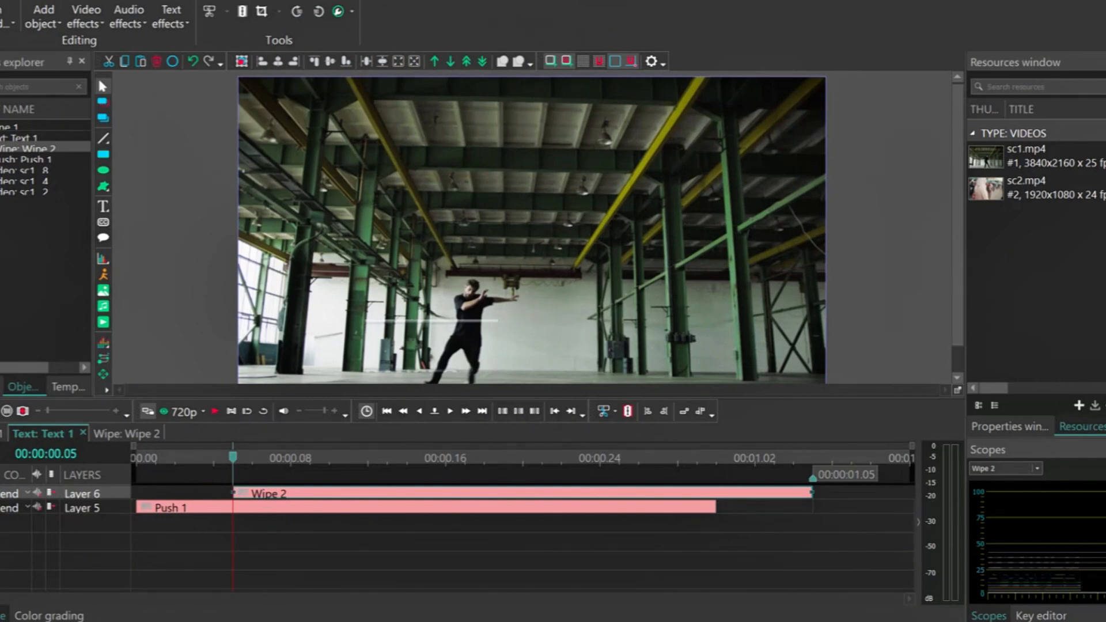
- Return to Scene 1 and play the title from about 00:00:00.09 to preview its Push and Wipe transitions
click(38, 433)
click(156, 461)
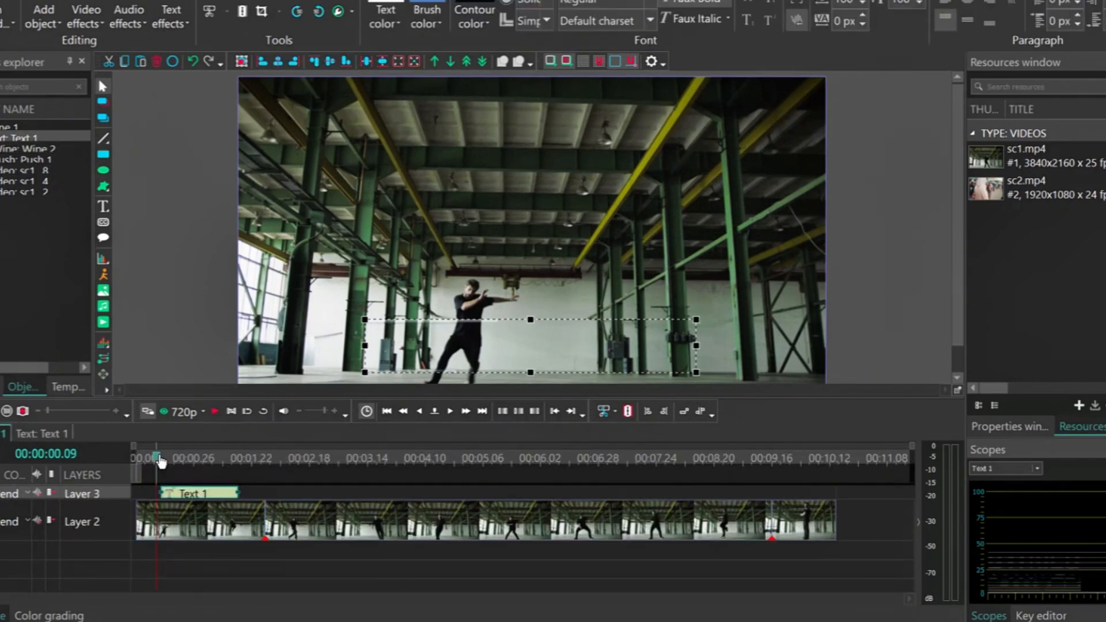
key(space)
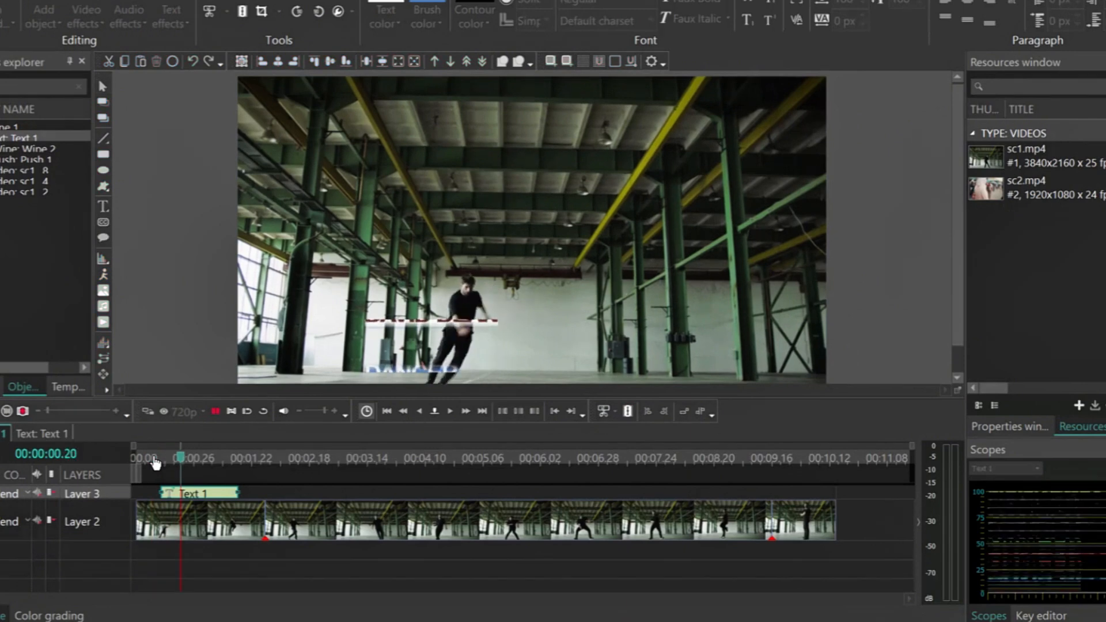
key(space)
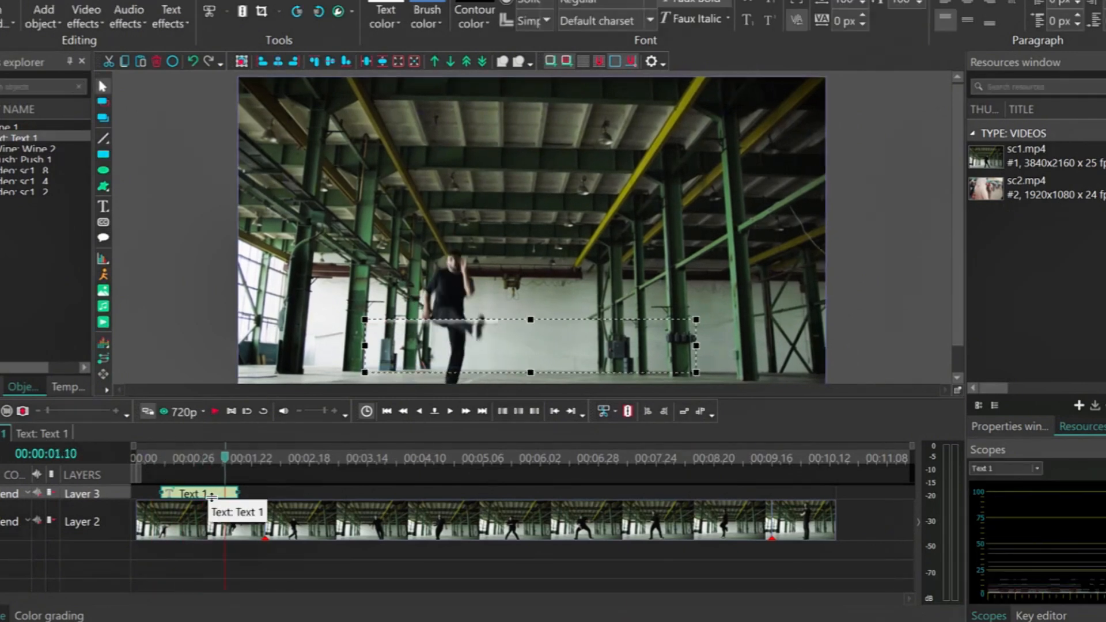
- Inside Text 1, shorten Push 1 to end at about 00:00:00.06 and trim Wipe 2 to start at about 00:00:00.27
click(36, 438)
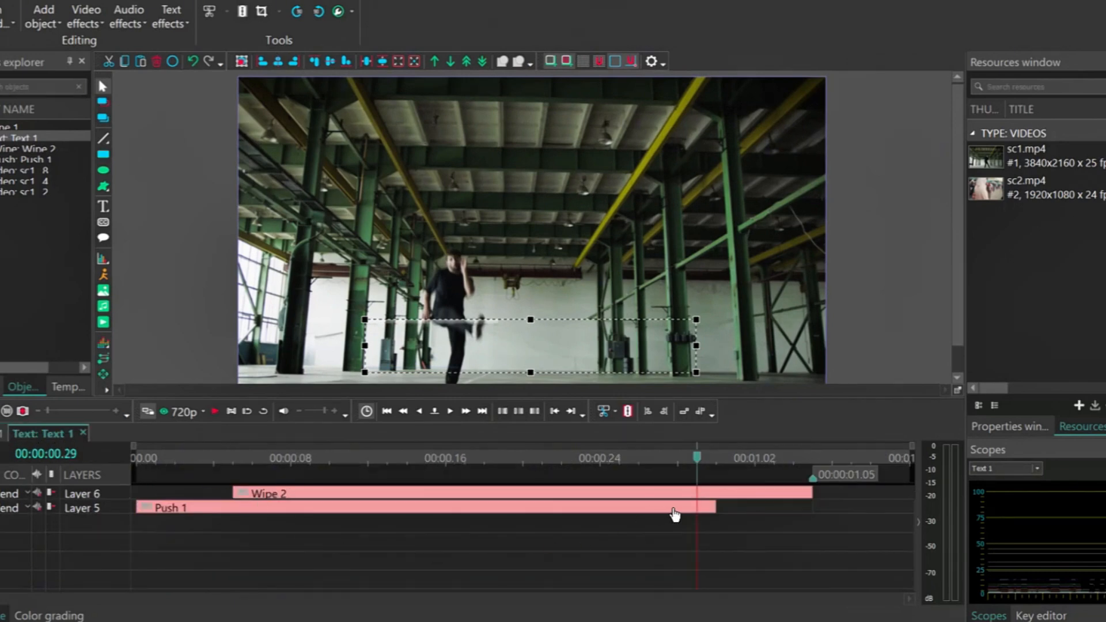
click(686, 511)
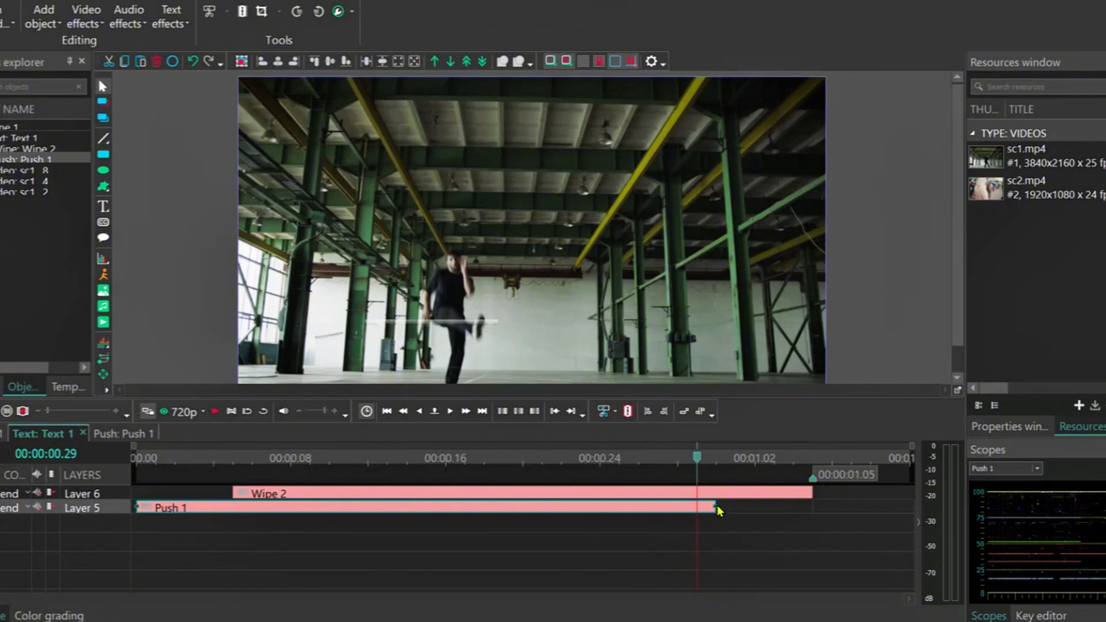
drag(714, 503, 427, 508)
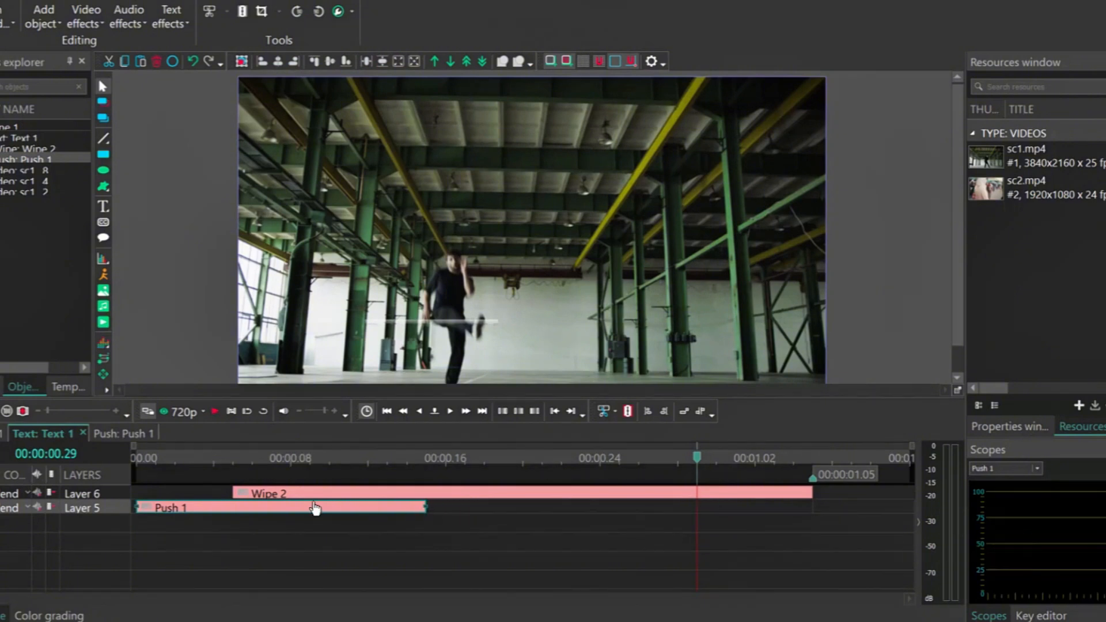
click(258, 496)
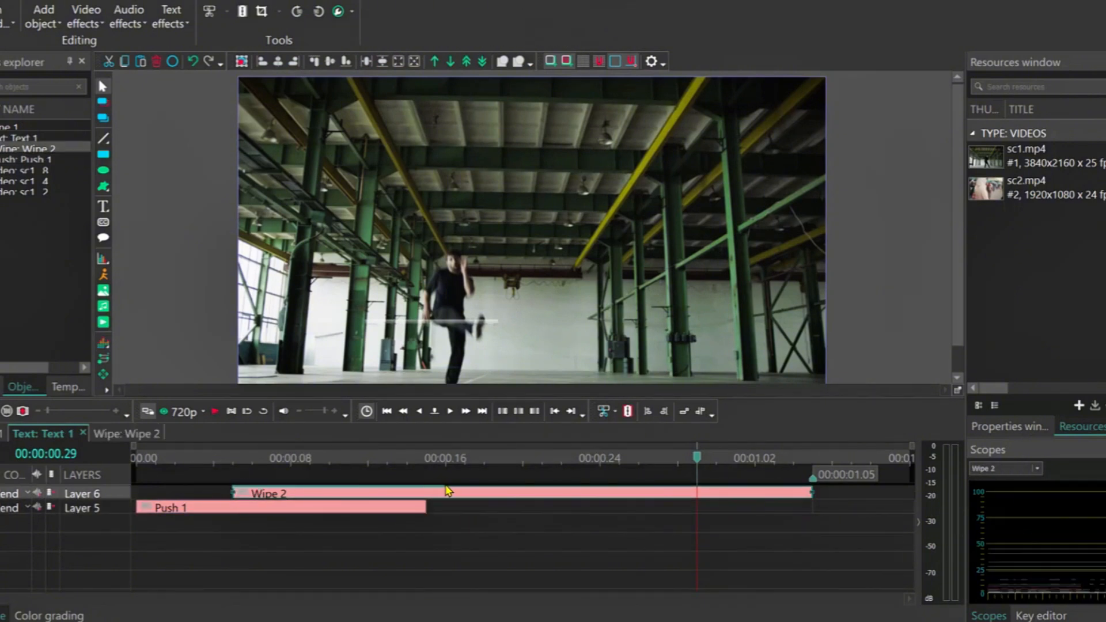
drag(233, 493, 659, 495)
click(378, 510)
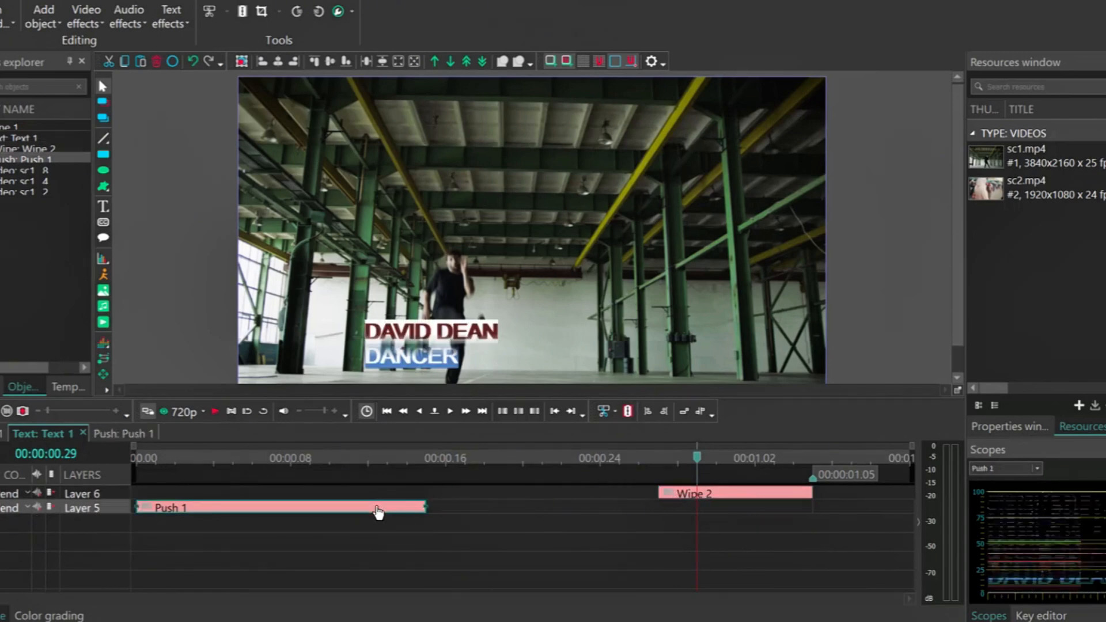
drag(426, 507, 259, 507)
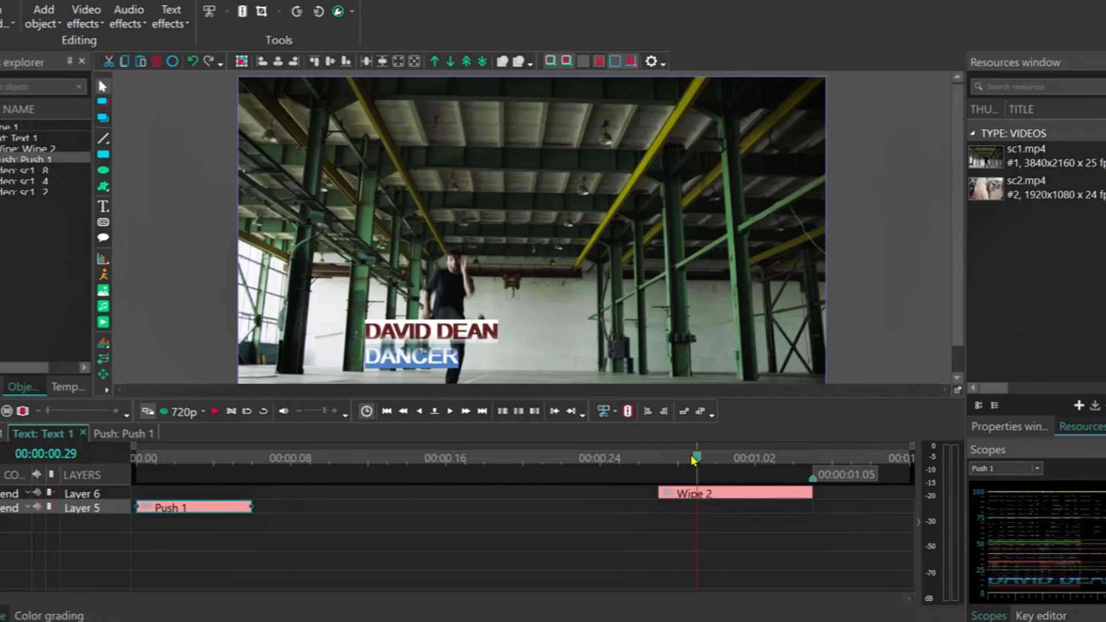
- Return to Scene 1 and play from just before the title to preview the shortened transitions
drag(694, 460, 138, 478)
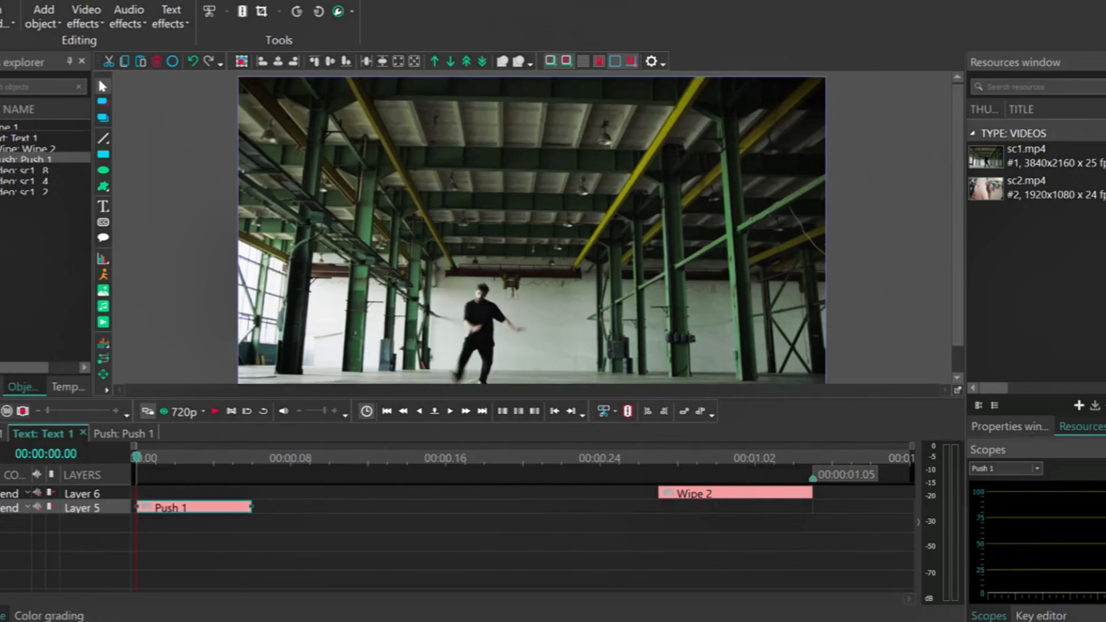
click(1, 434)
drag(162, 458, 149, 461)
key(space)
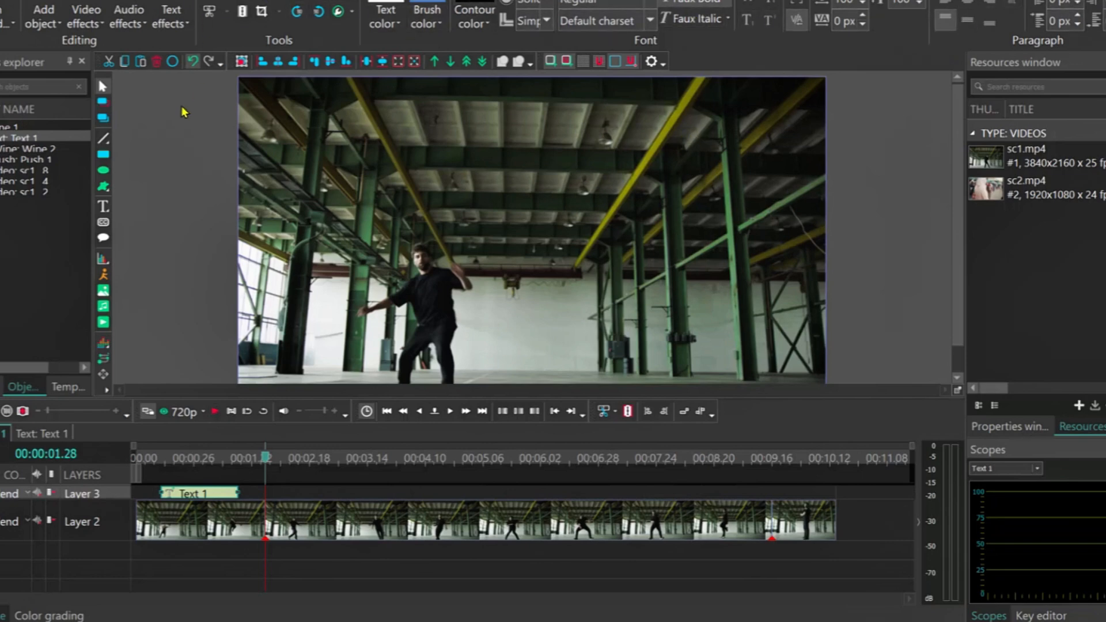
- Open the project export settings and choose the Ultra Quality H.264 / AVC profile for the MP4 output
click(125, 19)
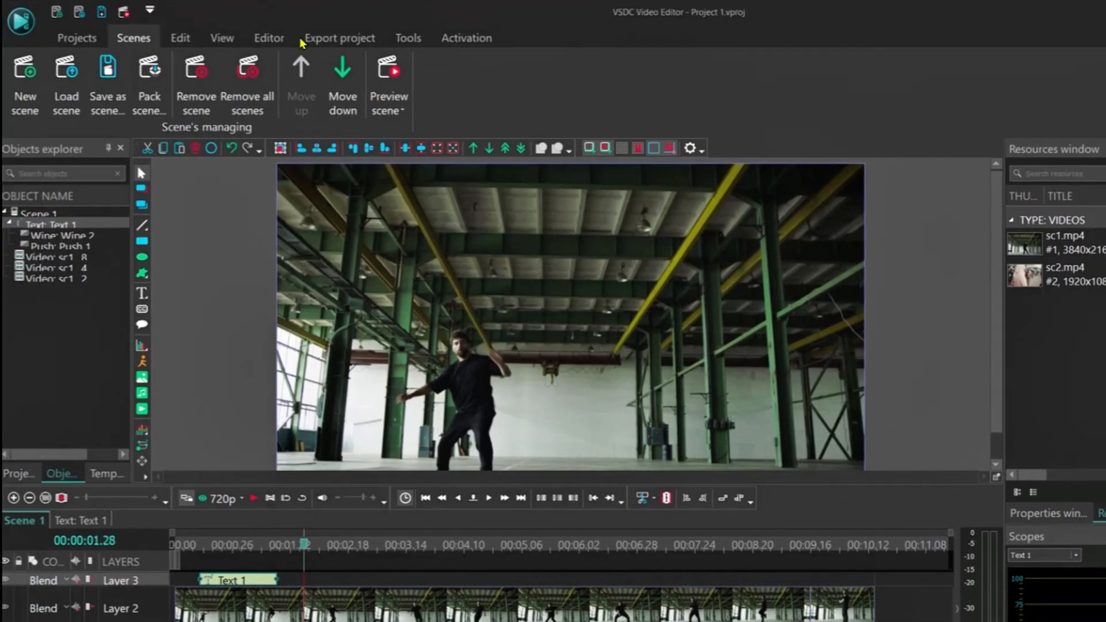
click(331, 18)
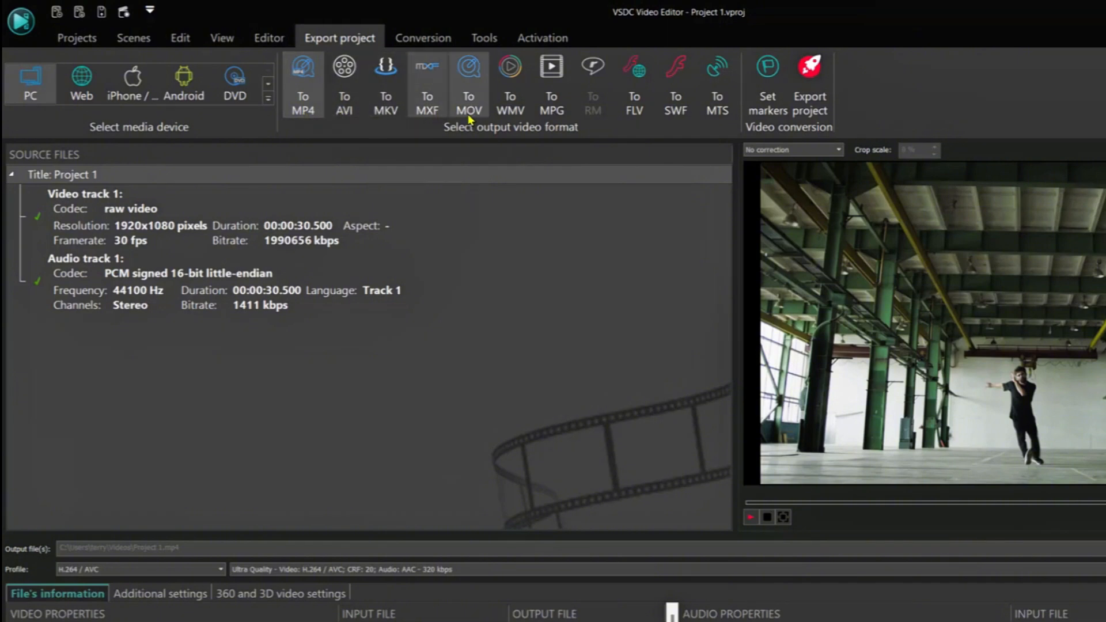
click(655, 84)
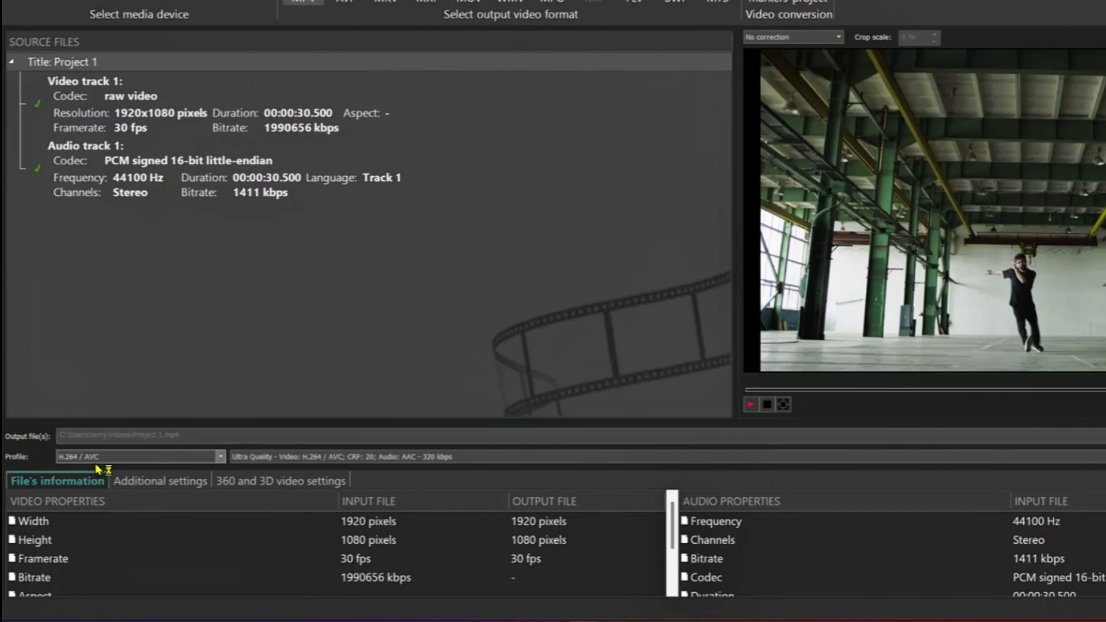
click(398, 461)
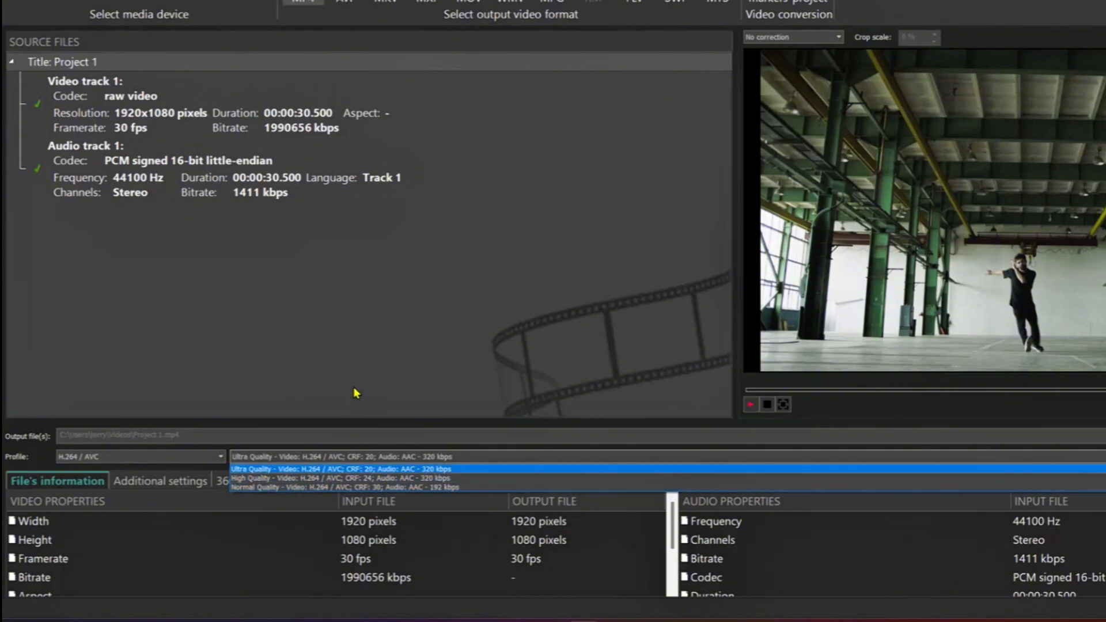
click(370, 380)
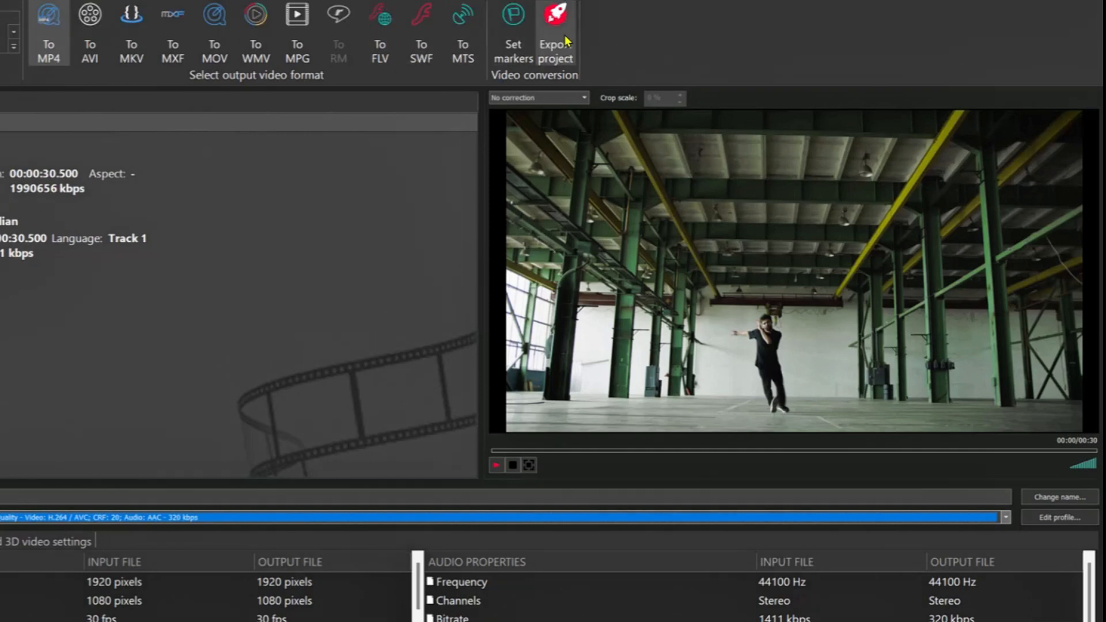
- Export the project without premium features, saving it first as Project 1.vproj in the VideoEditor folder
click(564, 39)
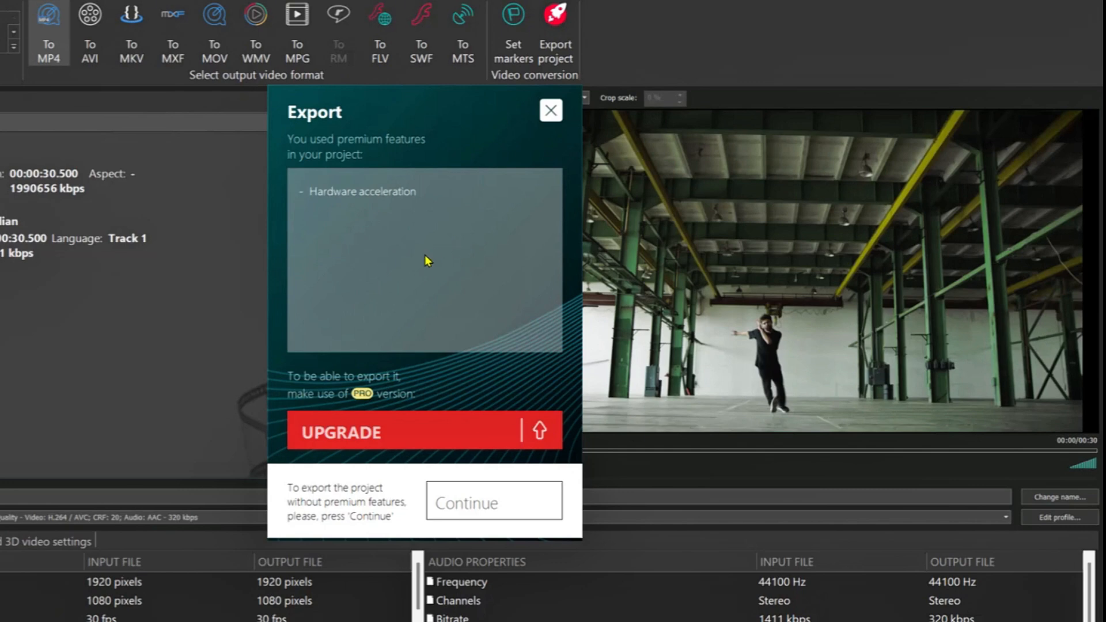
click(472, 500)
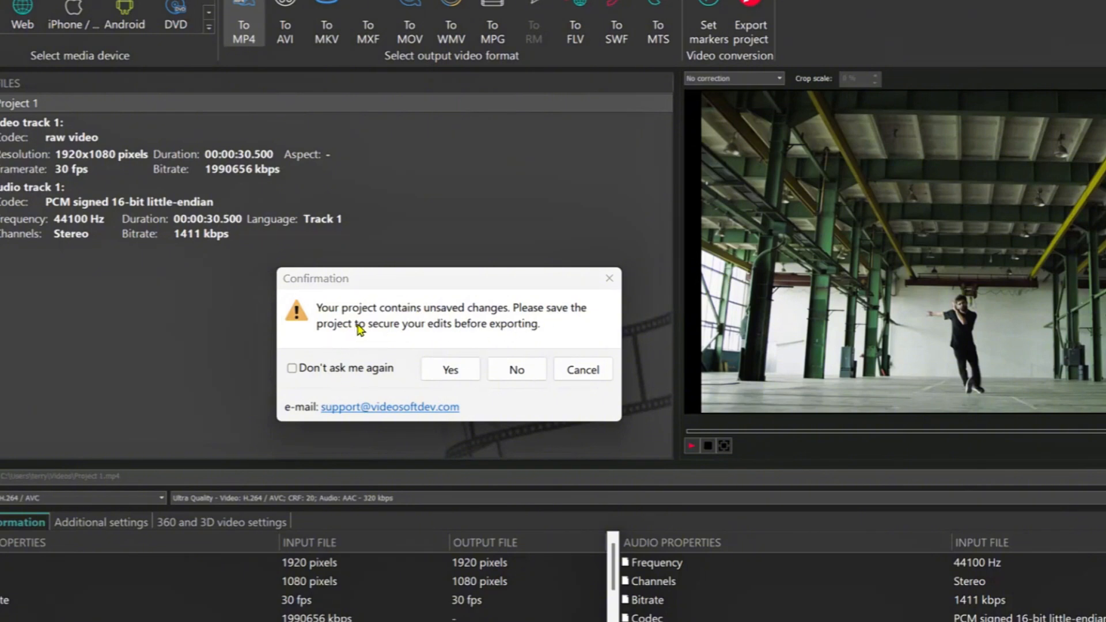
click(450, 370)
drag(371, 204, 375, 205)
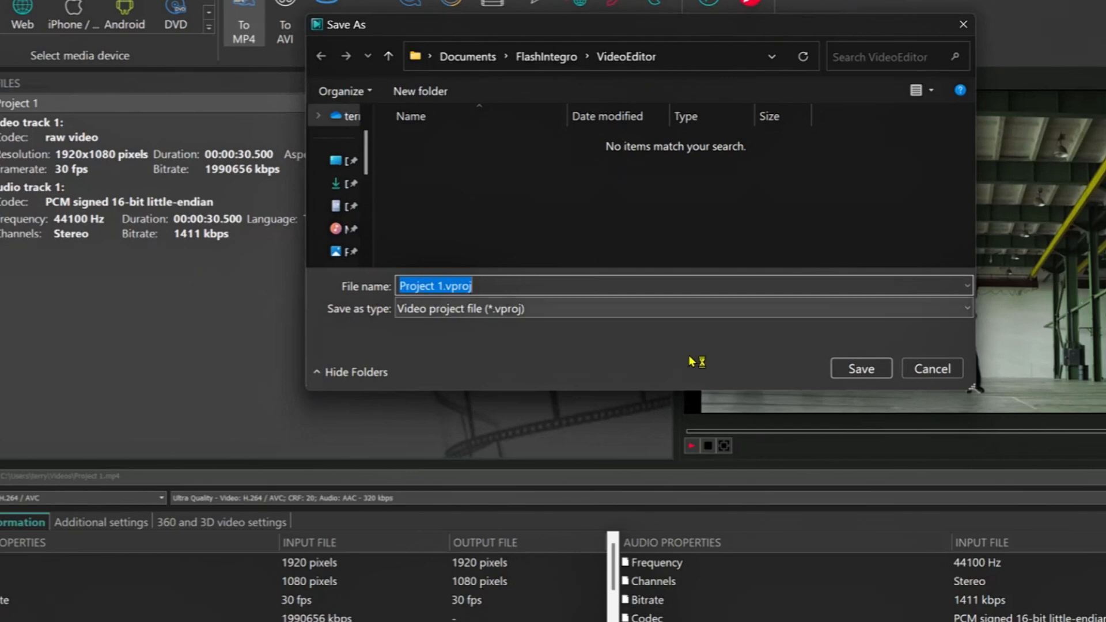
click(886, 369)
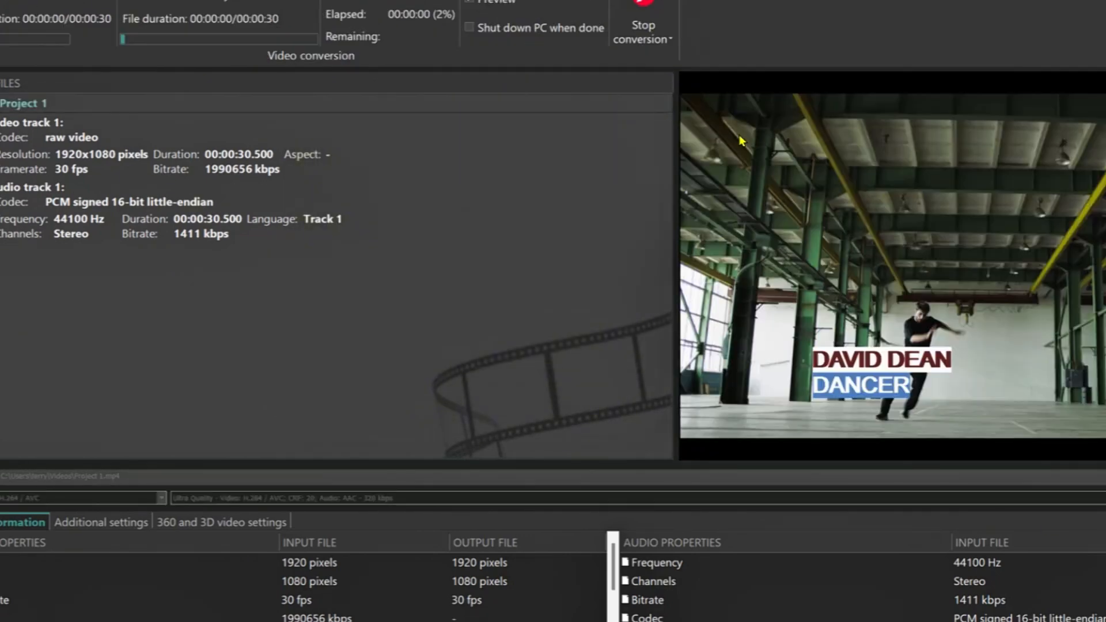